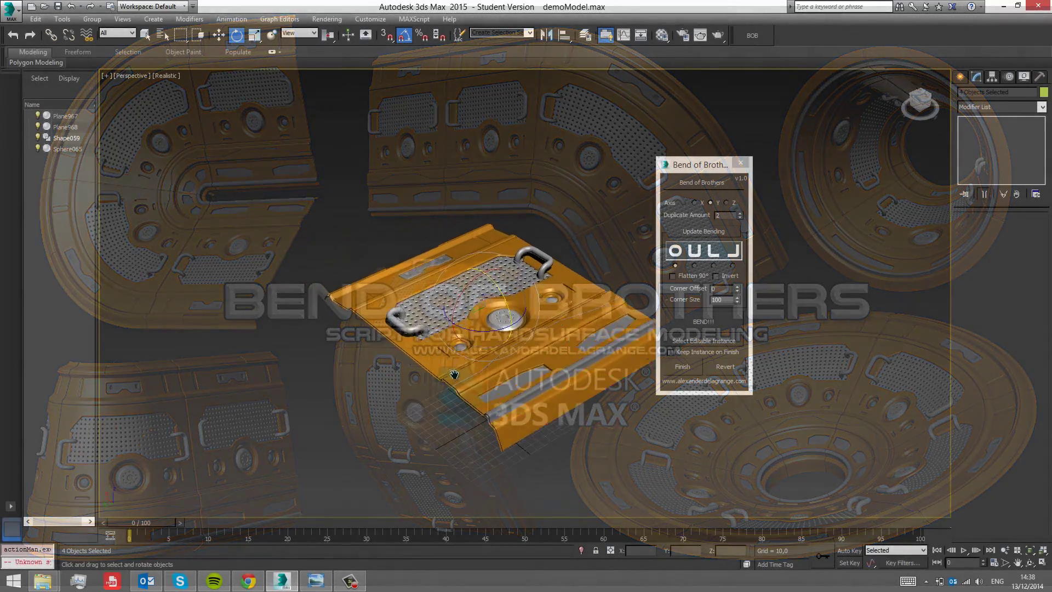
- Close the Bend of Brothers script window, reopen the script, and place its window beside the panel model
left_click_drag(681, 167, 779, 177)
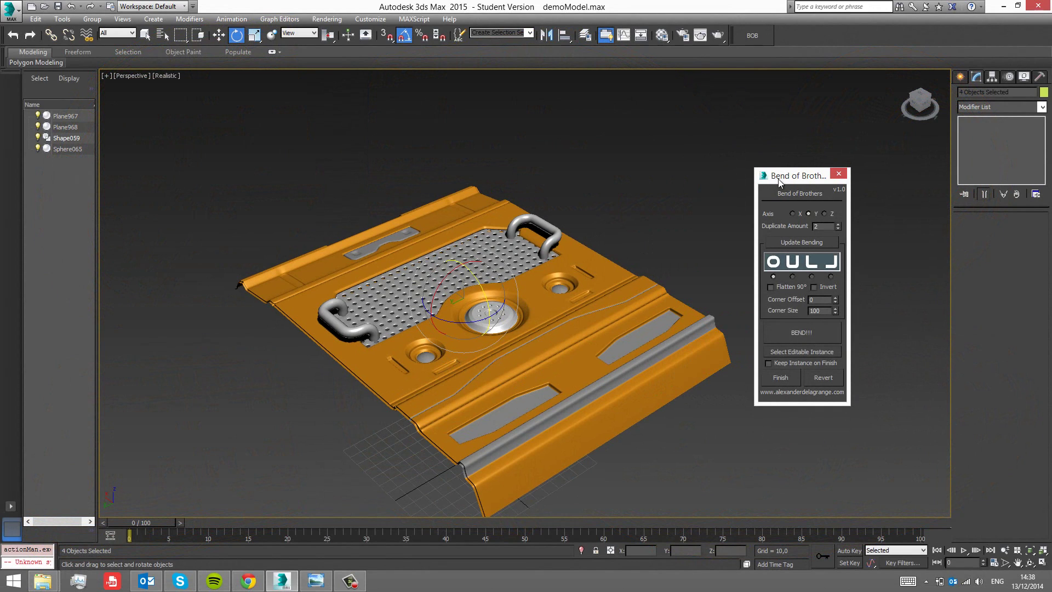
left_click_drag(774, 179, 785, 188)
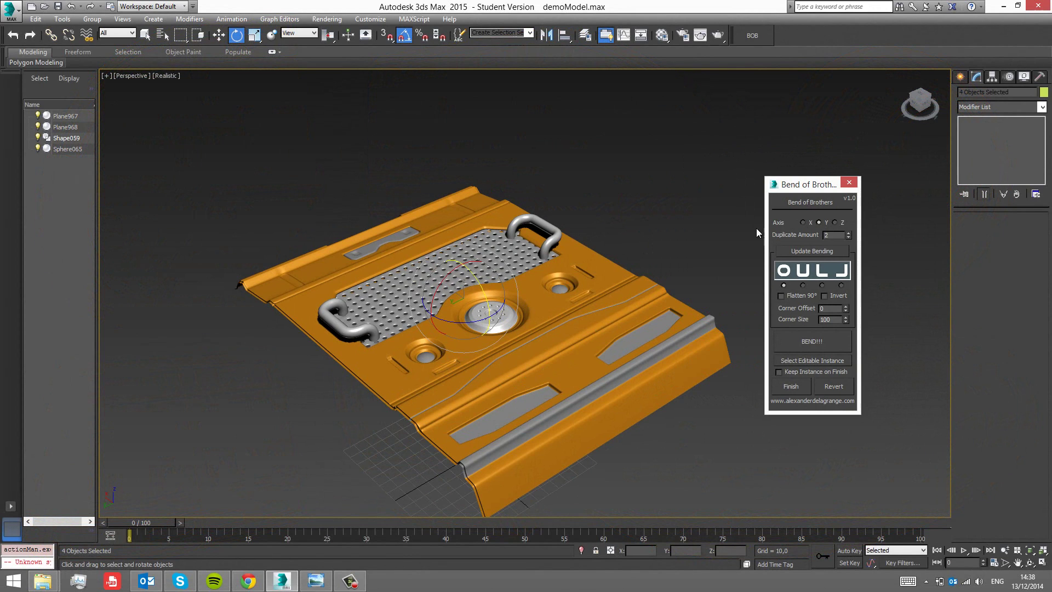
left_click(848, 186)
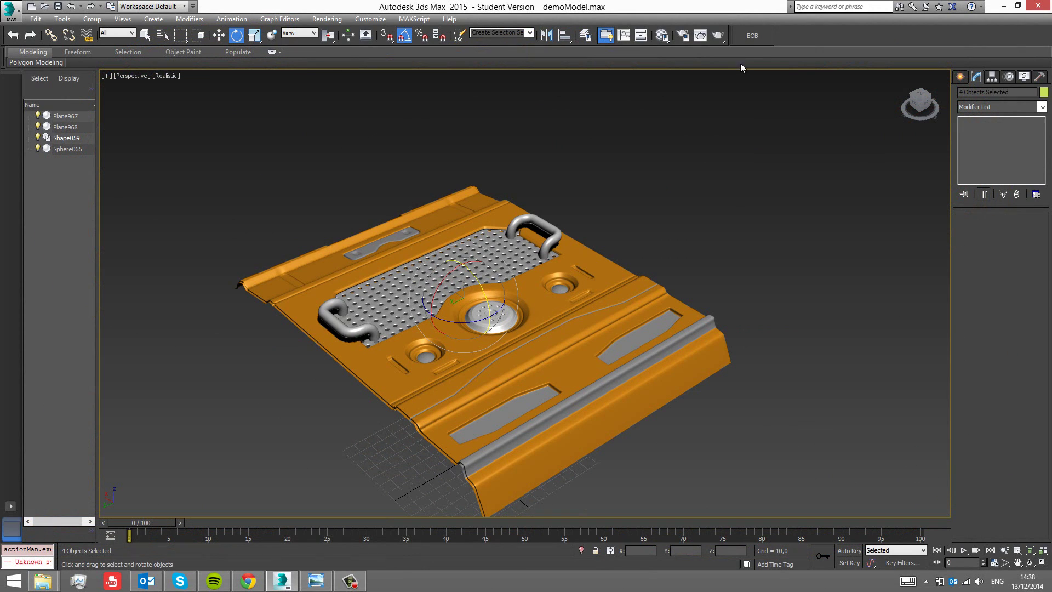
left_click(758, 35)
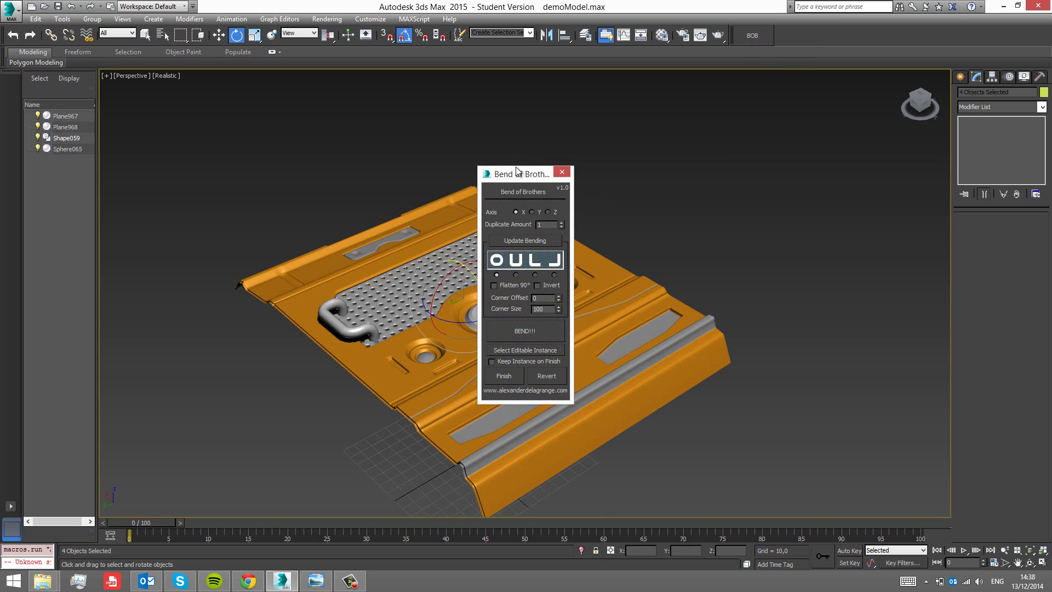
left_click_drag(536, 188, 761, 183)
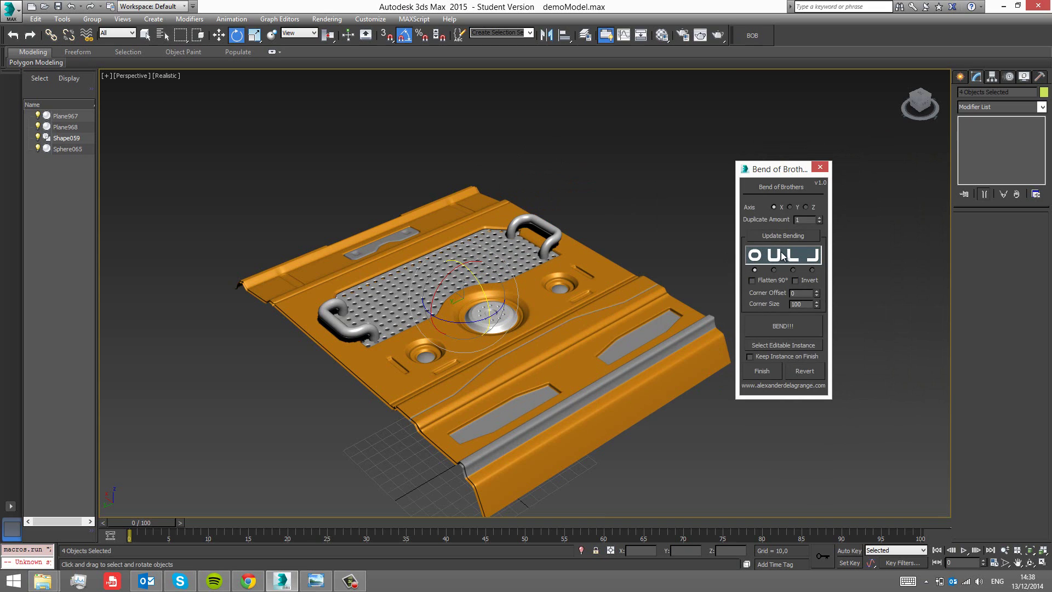
- Examine the separate objects that make up the flat panel with edged faces displayed, selecting the parts one by one
middle_click_drag(459, 373, 518, 353)
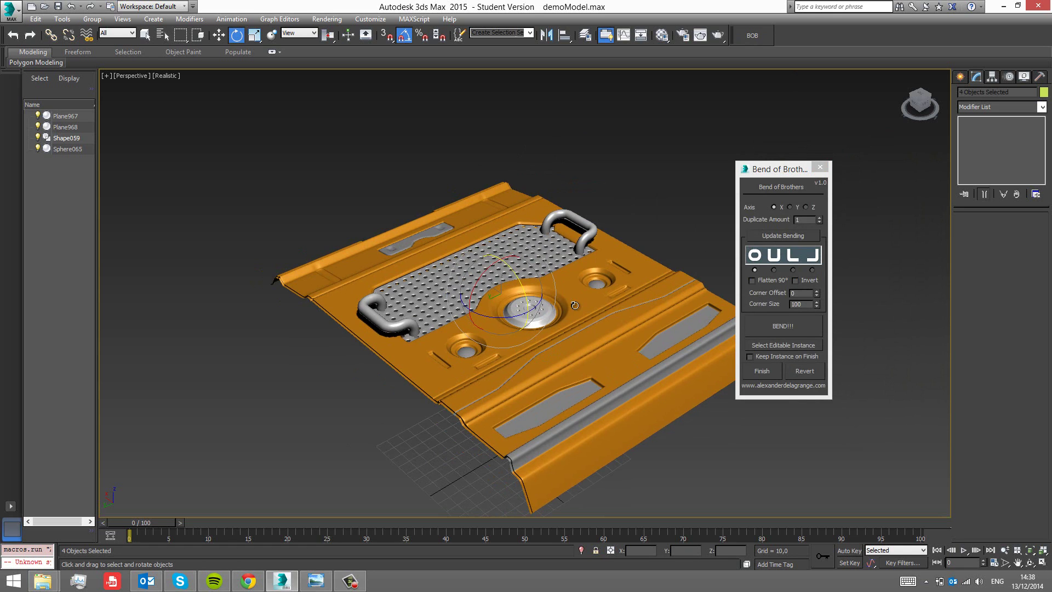
middle_click_drag(577, 304, 522, 313, "alt")
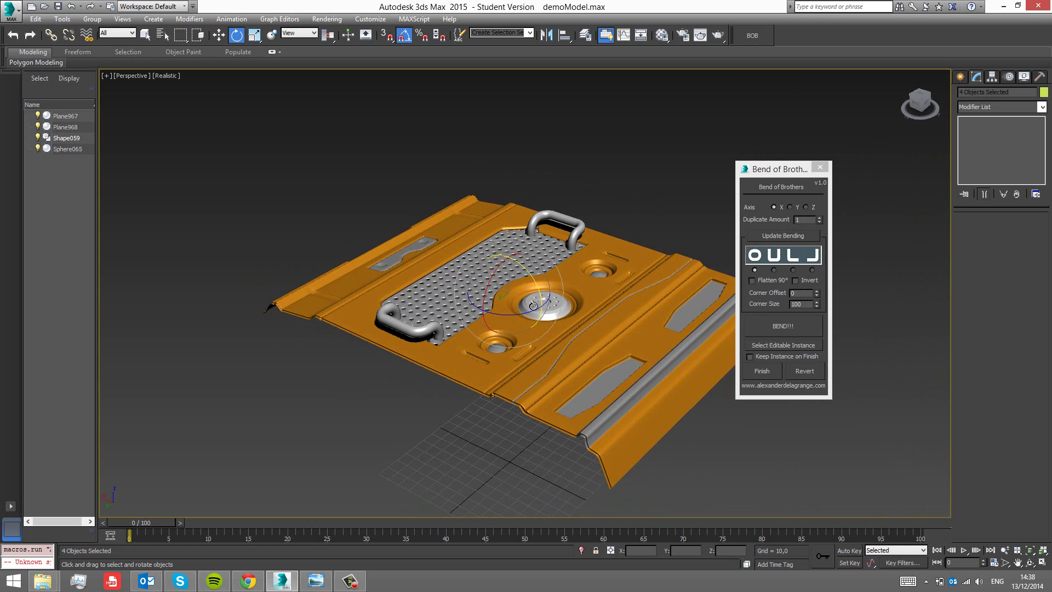
key("F4")
left_click(356, 399)
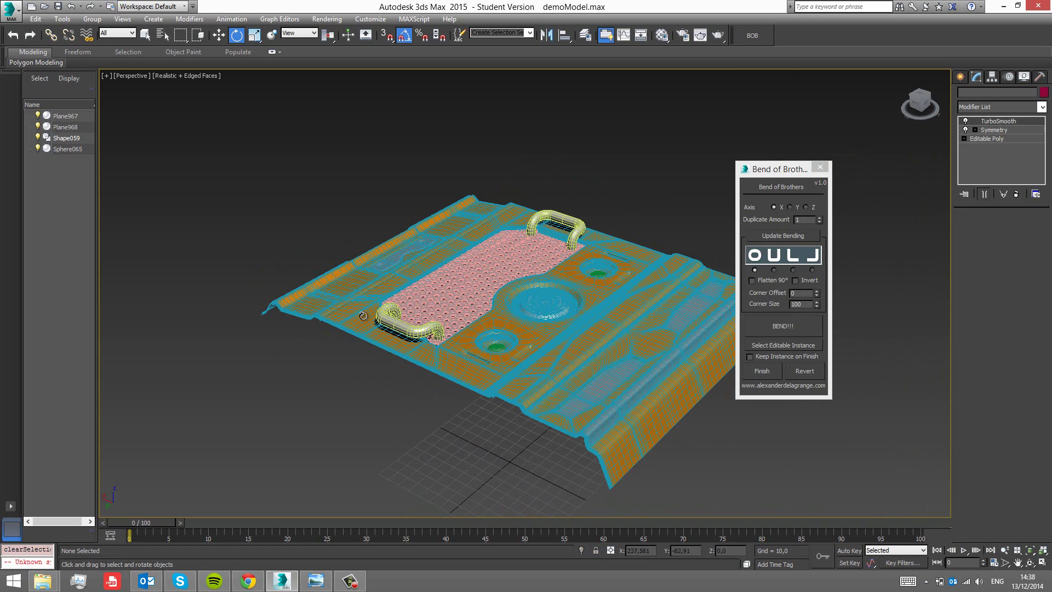
left_click(498, 341)
left_click(424, 331)
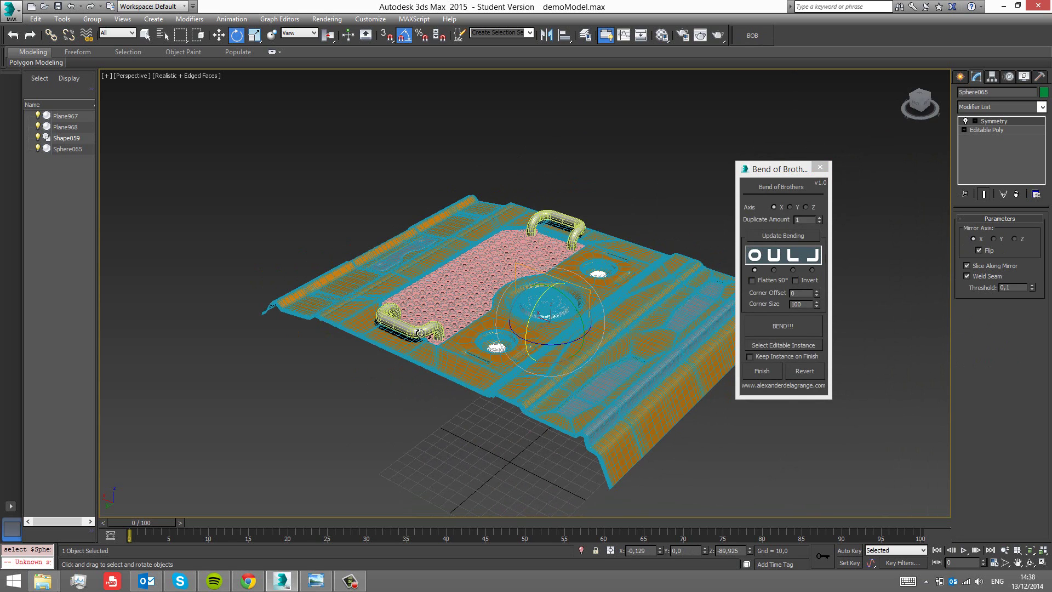
left_click(443, 319)
left_click(485, 334)
left_click(494, 347)
left_click(409, 330)
left_click_drag(294, 381, 626, 176)
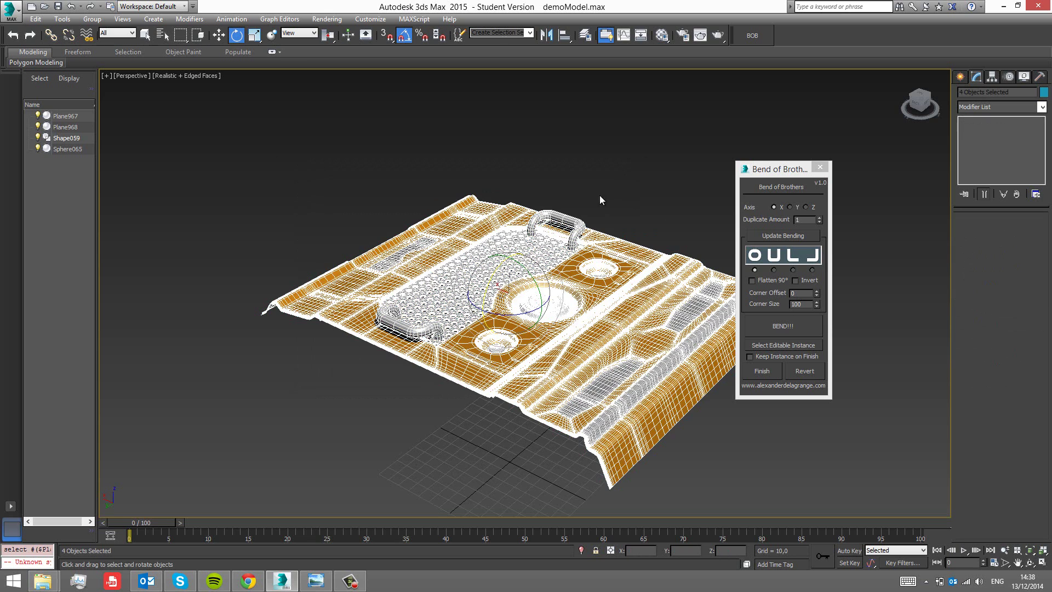
left_click_drag(353, 159, 609, 368)
key("ctrl+d")
left_click(564, 222)
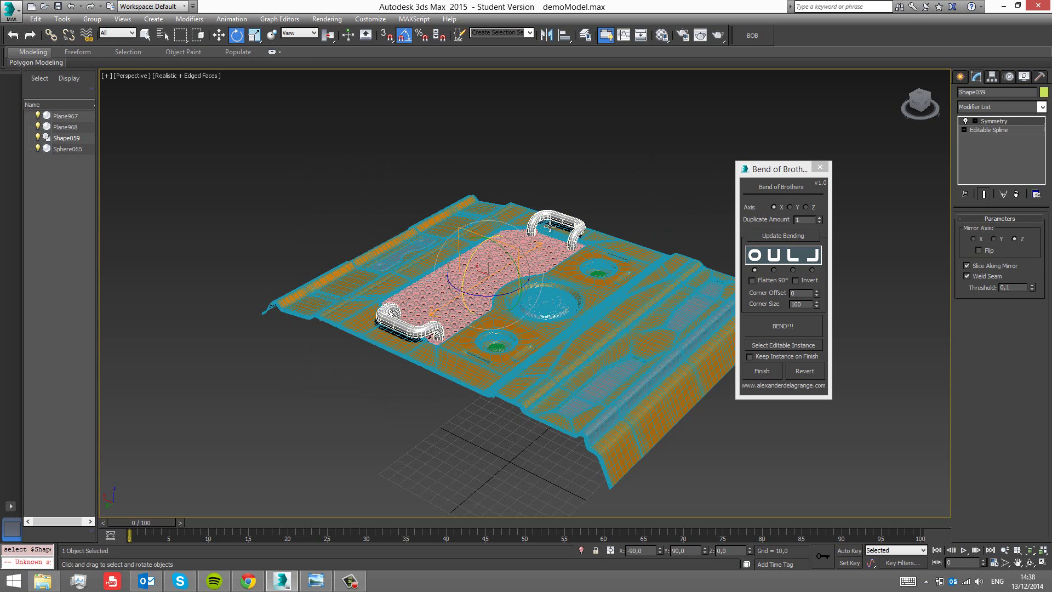
left_click(536, 260)
left_click(554, 289)
left_click(599, 272)
left_click(603, 217)
- Select all four panel objects, turn off edged faces, and set the script's duplicate amount to 2
left_click_drag(508, 429, 606, 440)
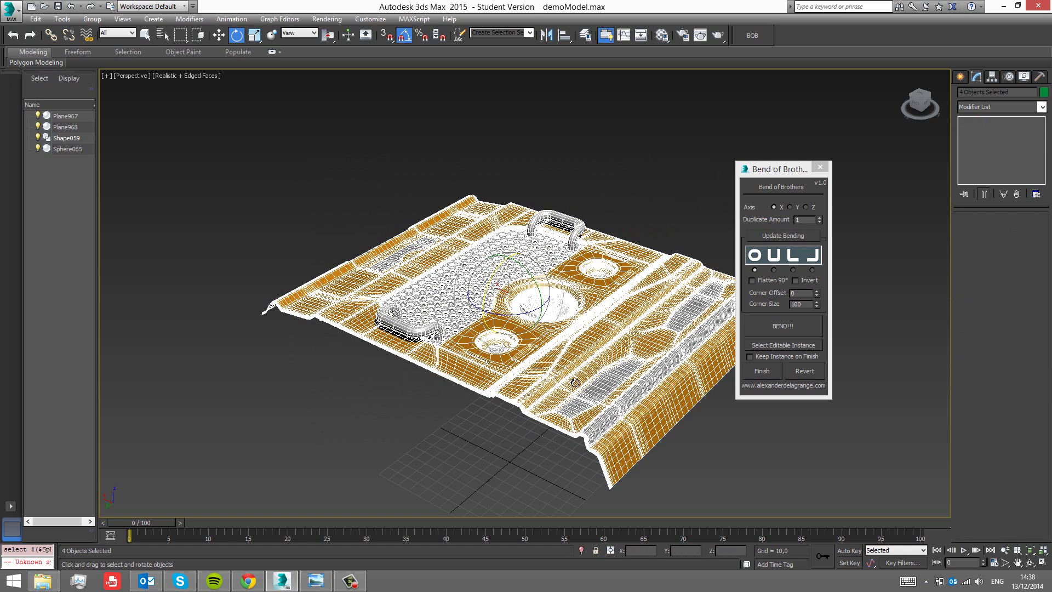
key("F4")
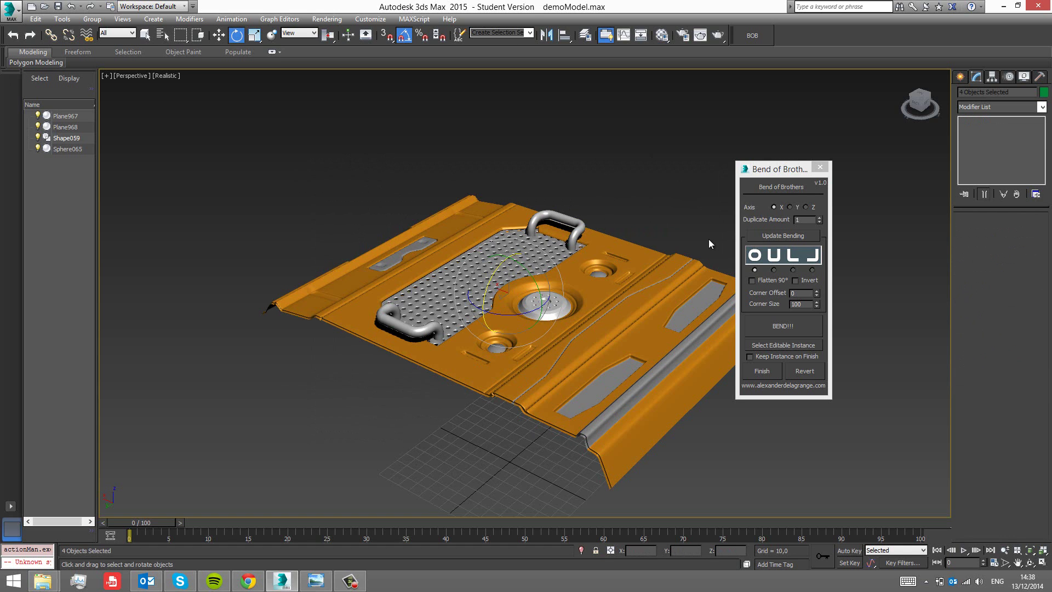
middle_click_drag(429, 352, 478, 343)
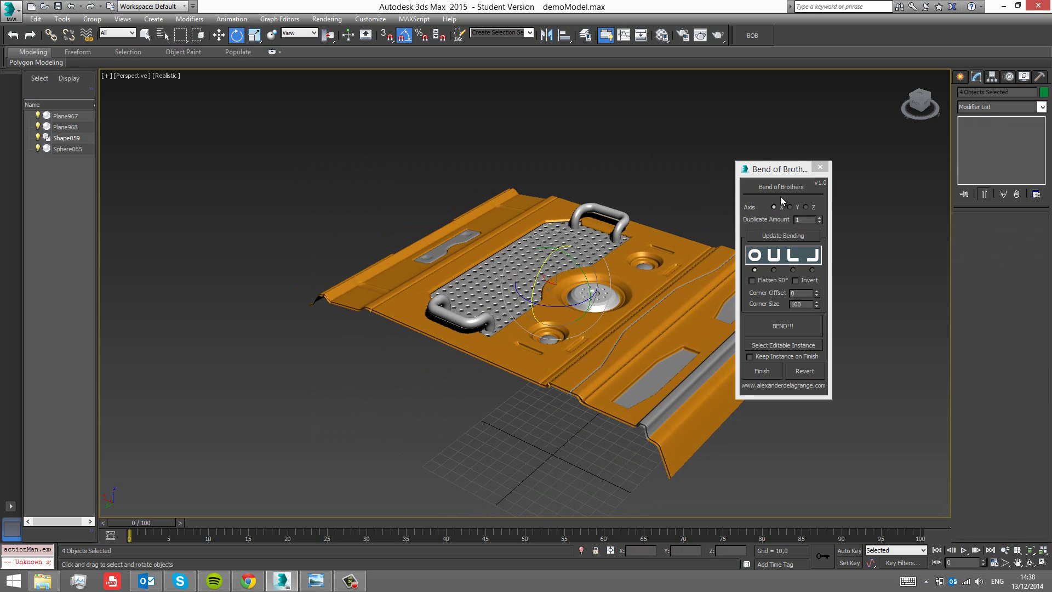
middle_click_drag(533, 294, 501, 260)
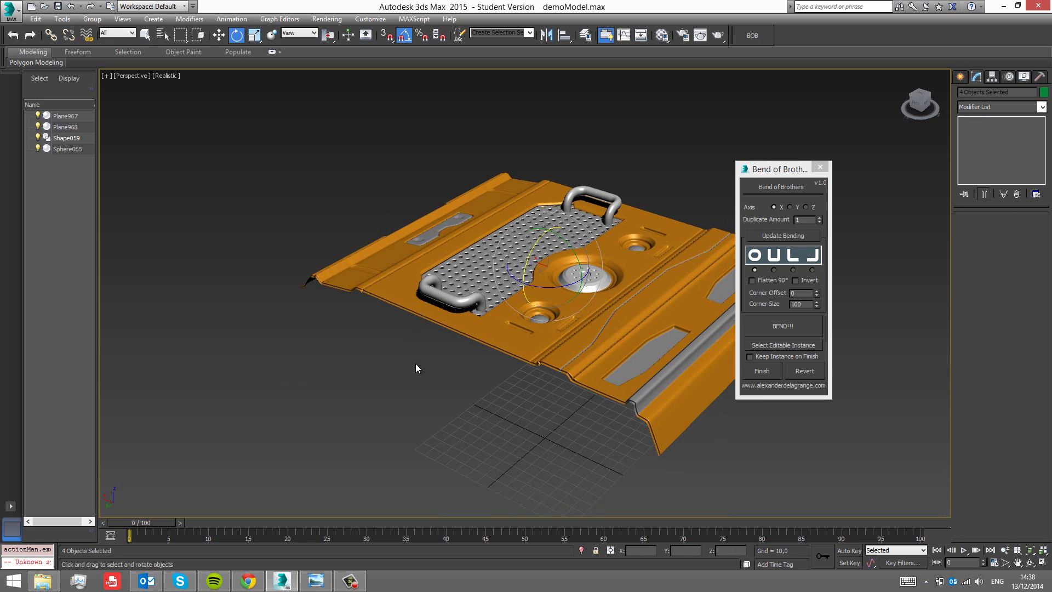
middle_click_drag(615, 290, 616, 288)
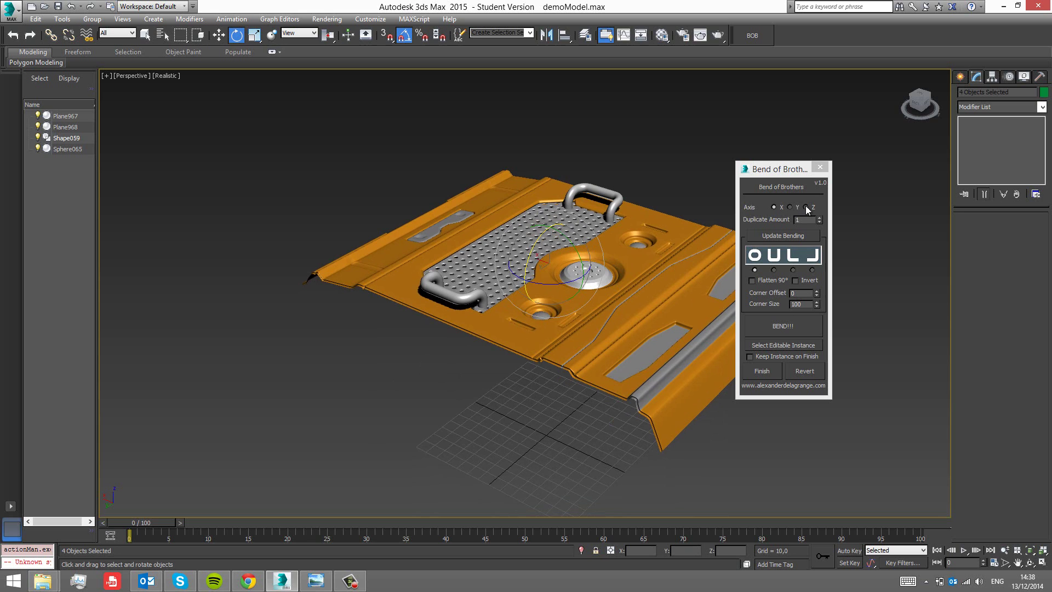
left_click(819, 218)
scroll(534, 254, "down", 4)
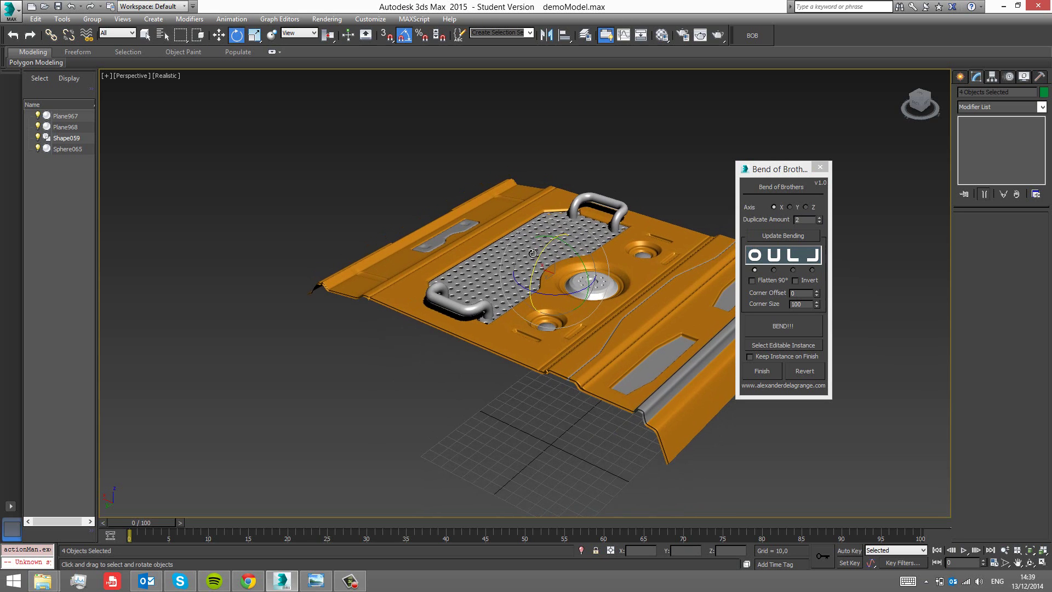
middle_click_drag(533, 254, 535, 256)
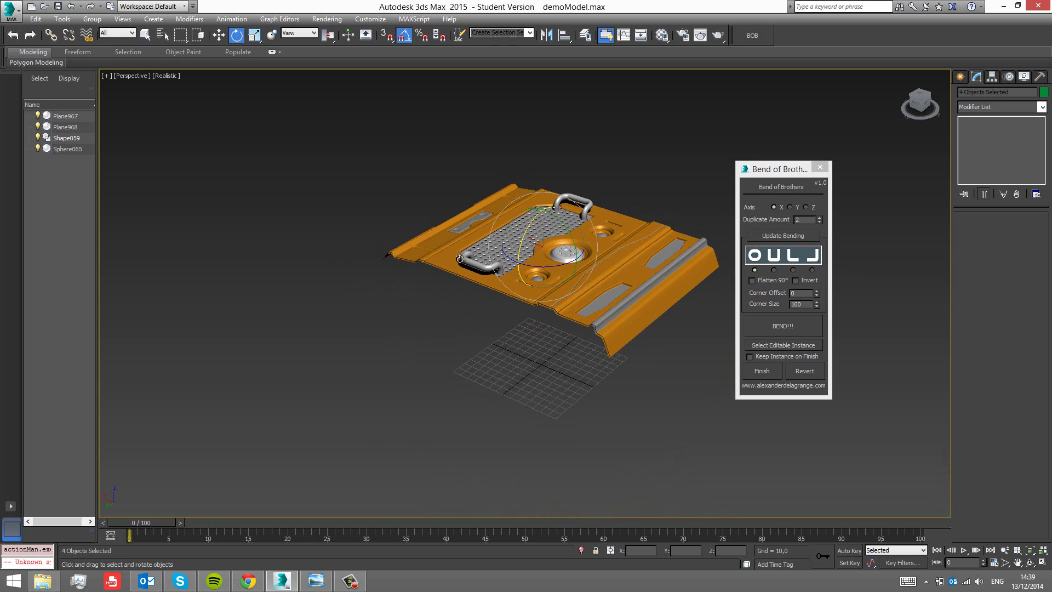
middle_click_drag(496, 187, 575, 190)
middle_click_drag(398, 239, 249, 285)
middle_click_drag(534, 269, 537, 259)
middle_click_drag(513, 300, 578, 278)
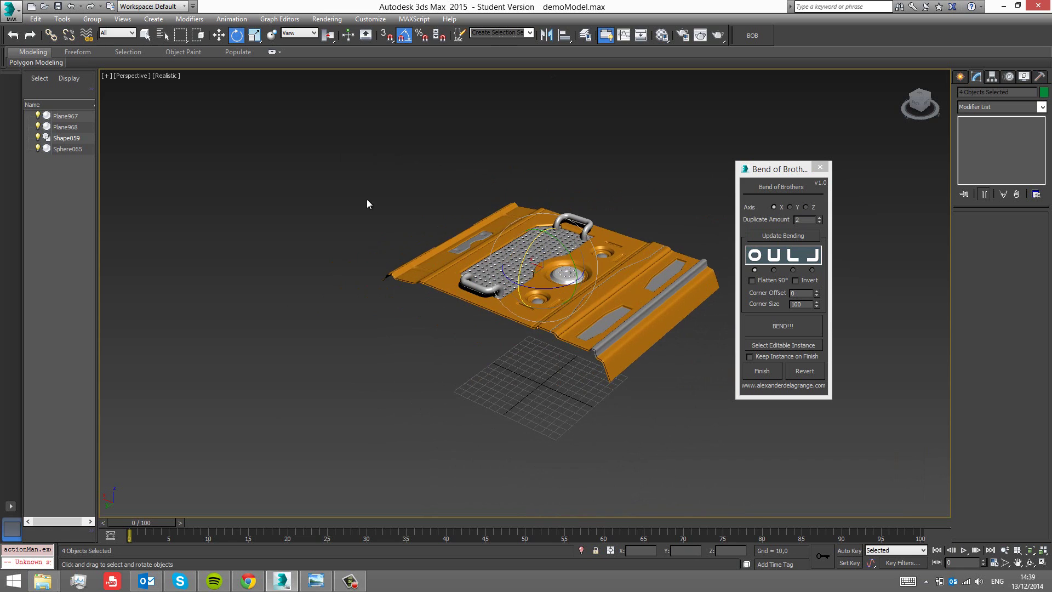
- Bend the selected panel objects into a full ring along the X axis
left_click(794, 329)
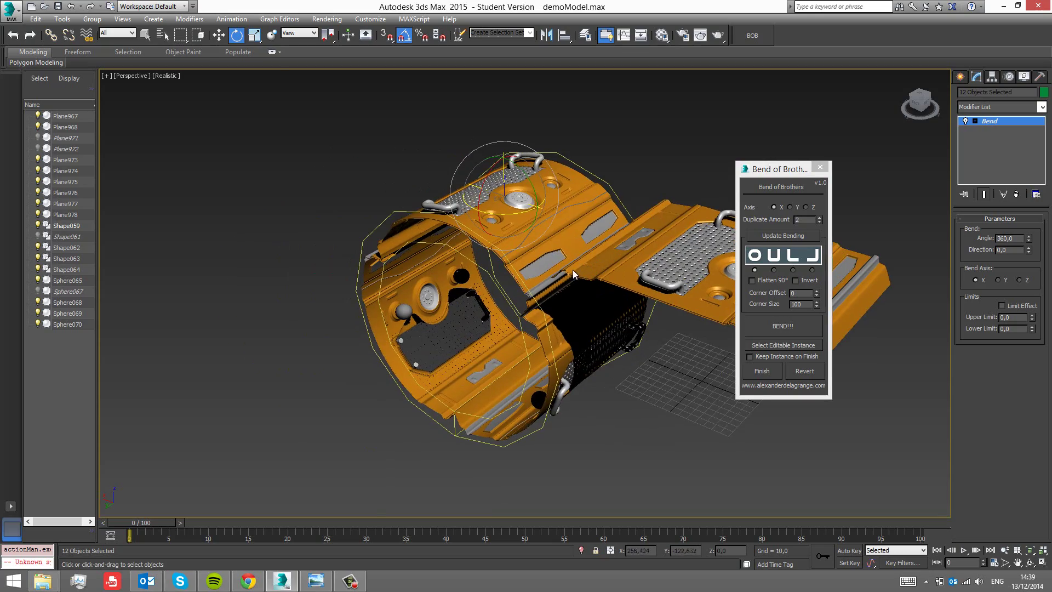
middle_click_drag(498, 298, 639, 247, "alt")
middle_click_drag(489, 337, 686, 261, "alt")
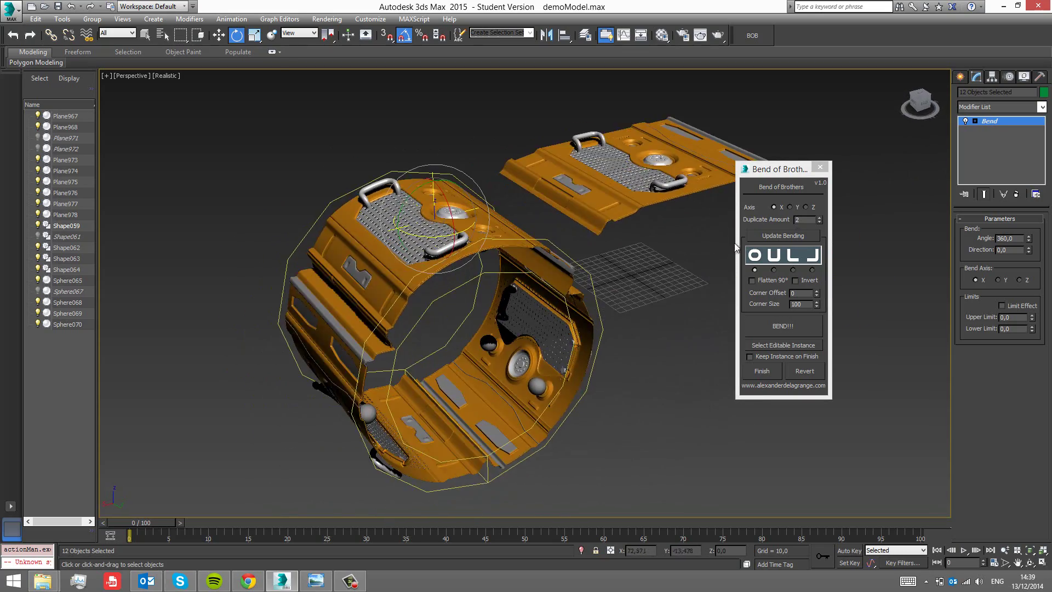
- Revert the X-axis bend and bend the panel into a full ring along the Y axis instead
left_click(814, 376)
middle_click_drag(582, 314, 521, 358)
left_click(790, 207)
left_click(789, 327)
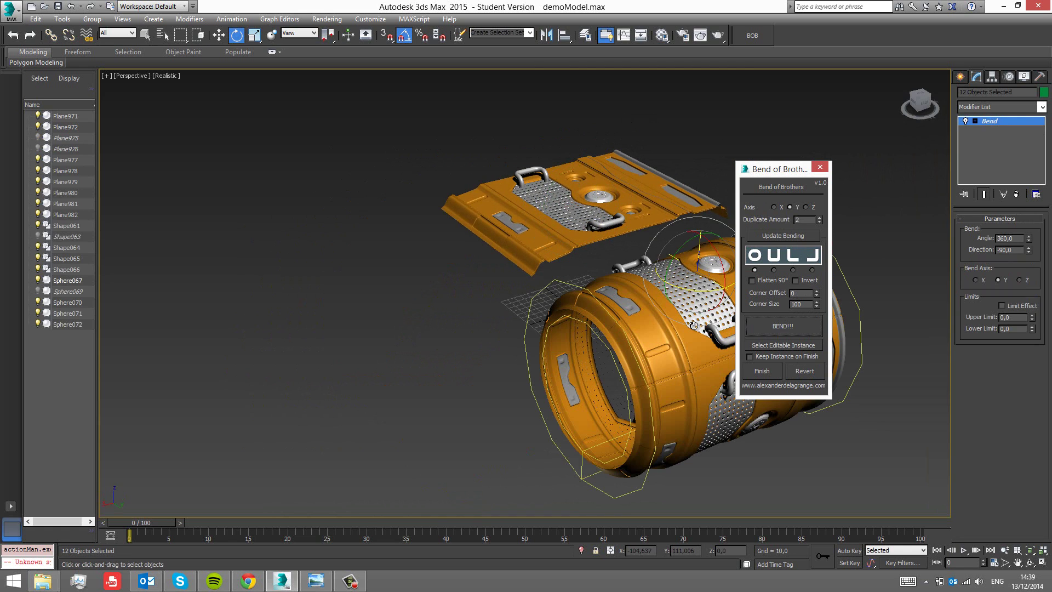
middle_click_drag(624, 330, 520, 287)
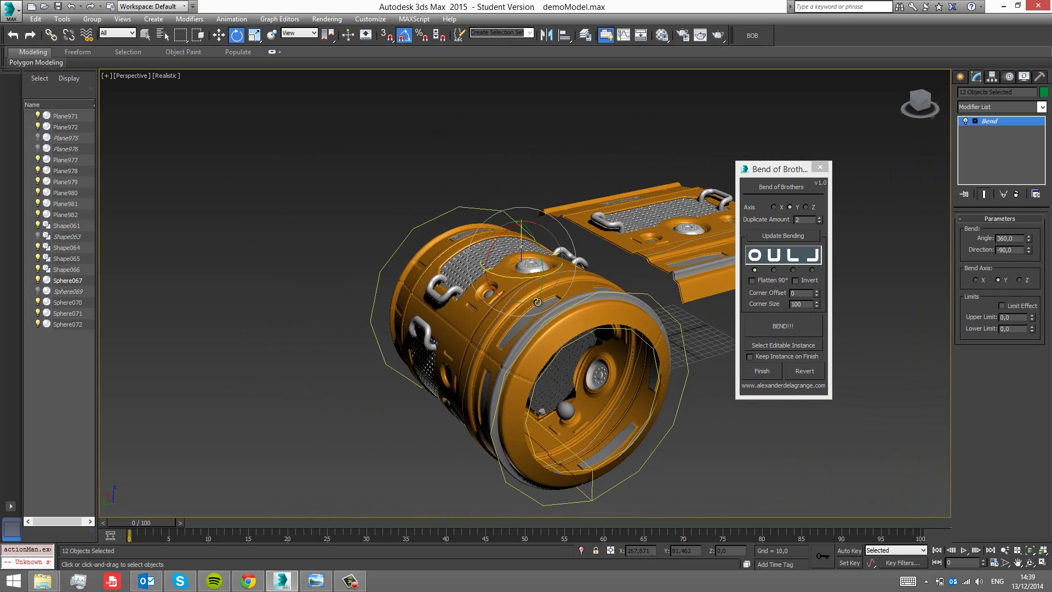
- Examine the individual instances of the grille, body and handles on the bent cylinder with edged faces displayed
scroll(535, 301, "up", 3)
key("F4")
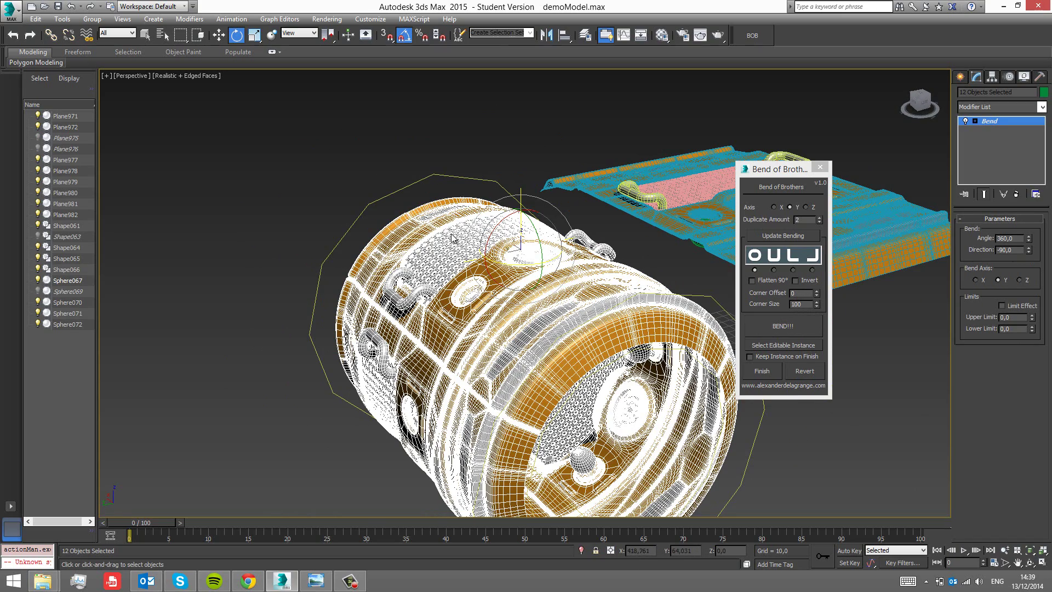
middle_click_drag(458, 274, 538, 241, "alt")
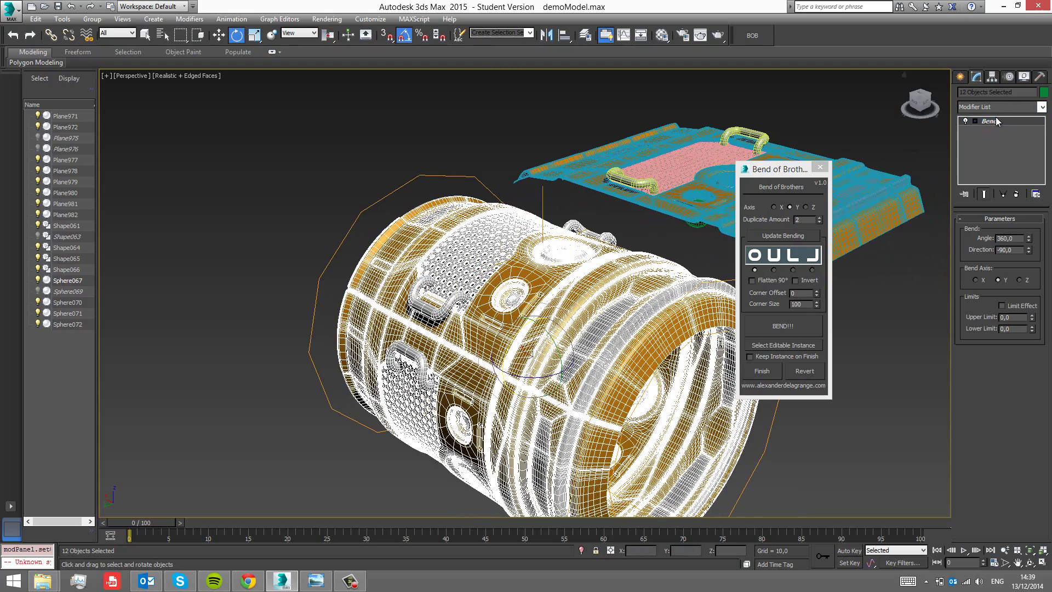
left_click(305, 208)
left_click(490, 265)
middle_click_drag(491, 265, 503, 273, "alt")
left_click(484, 340)
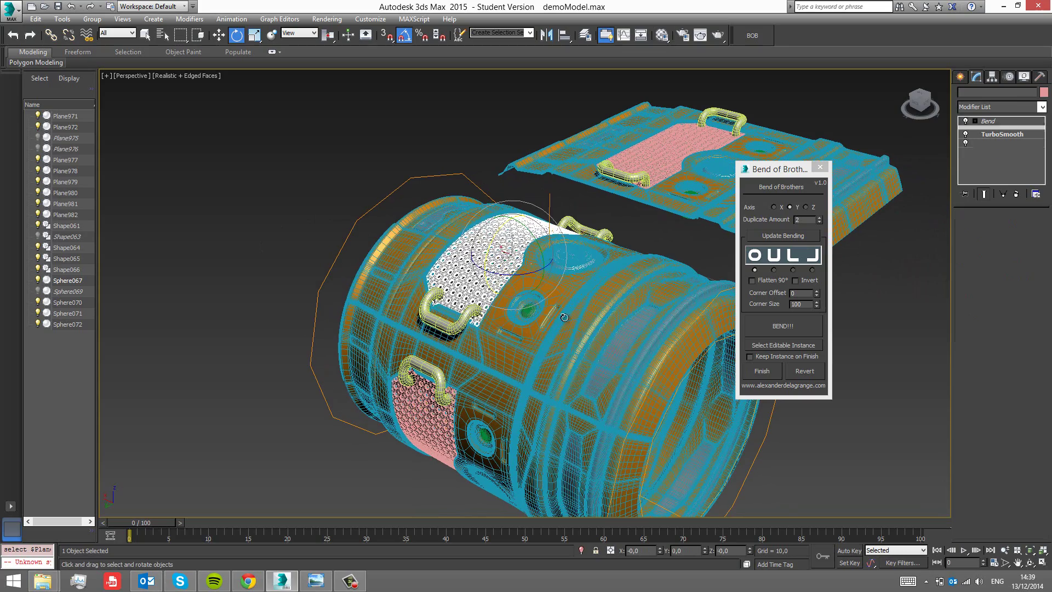
left_click(405, 413)
left_click(469, 281)
middle_click_drag(505, 327, 396, 268)
left_click(483, 207)
middle_click_drag(502, 181, 595, 156, "alt")
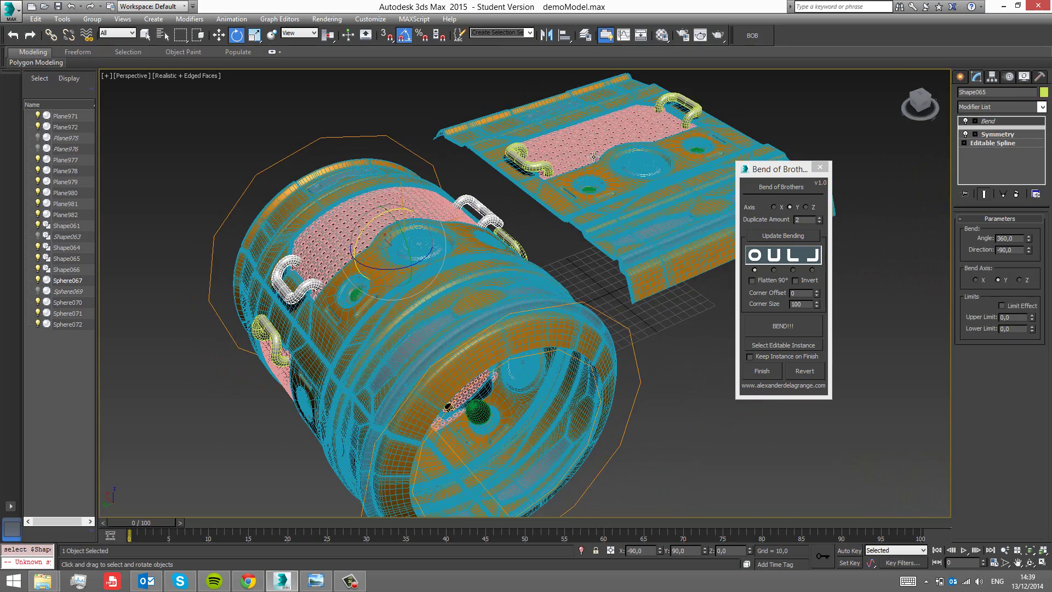
- Raise the upper vertices of the flat instance's handle spline along Z to make the handles taller
left_click(534, 169)
middle_click_drag(534, 169, 509, 158, "alt")
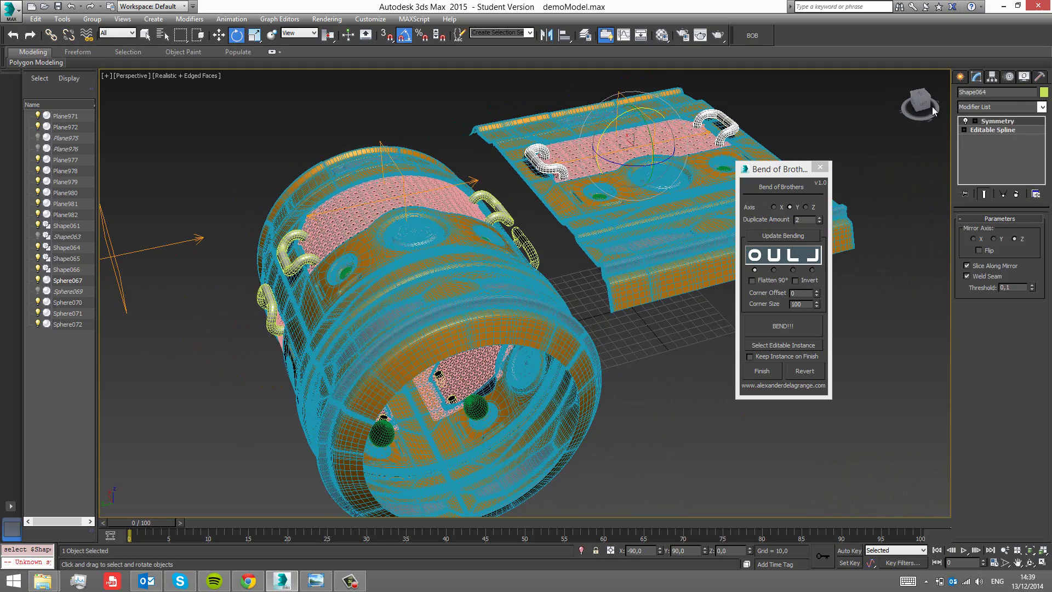
left_click(998, 130)
left_click(984, 255)
middle_click_drag(681, 247, 674, 156, "alt")
left_click(983, 195)
middle_click_drag(565, 162, 559, 160, "alt")
left_click_drag(559, 160, 580, 199)
key("w")
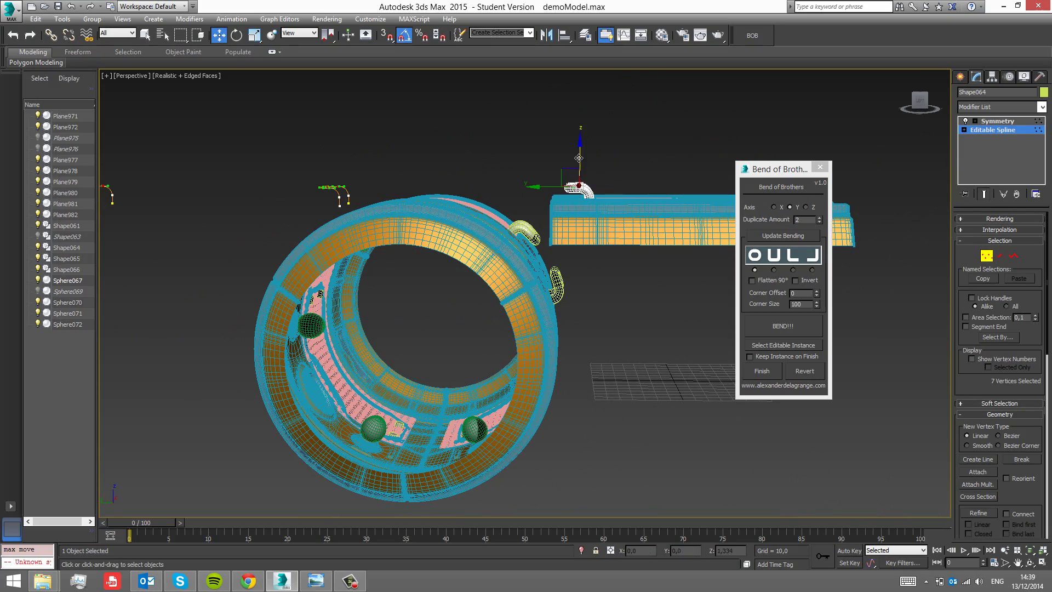
middle_click_drag(553, 175, 390, 200, "alt")
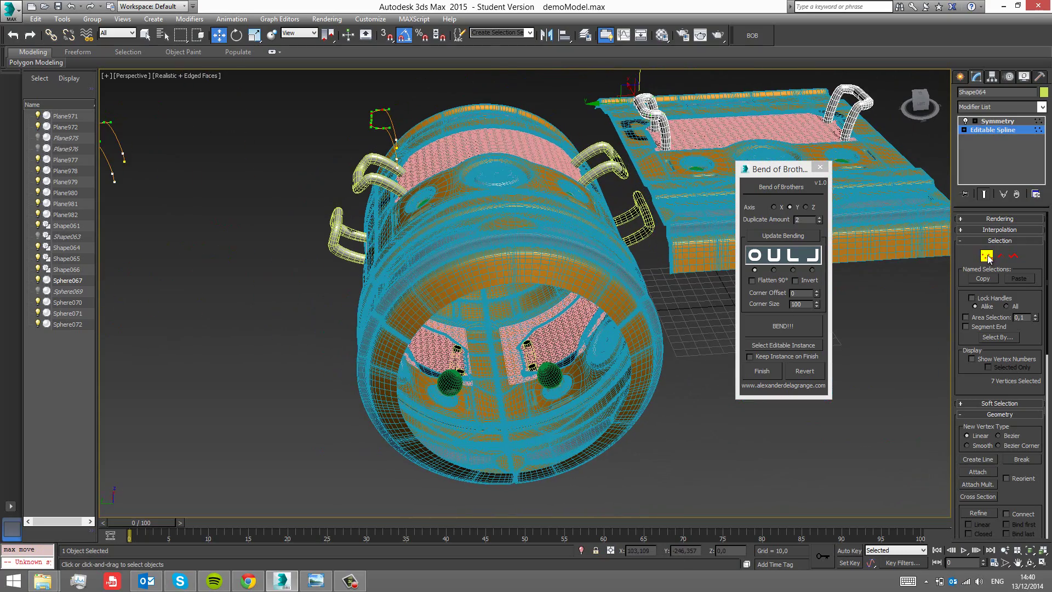
left_click(997, 120)
- Turn off edged faces, revert the bend, and bend the edited panel along the Y axis again
mouse_move(521, 175)
middle_mouse_down("alt")
mouse_move(528, 185)
mouse_move(546, 165)
middle_mouse_up("alt")
key("F4")
middle_click_drag(669, 125, 679, 158, "alt")
left_click(804, 373)
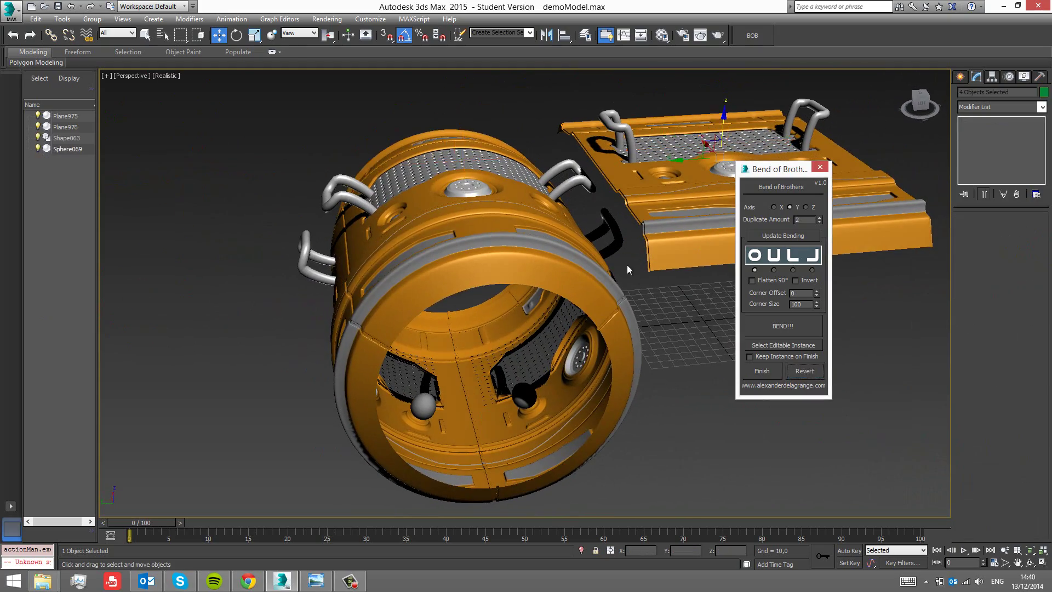
middle_click_drag(451, 247, 521, 231, "alt")
middle_click_drag(537, 283, 692, 252, "alt")
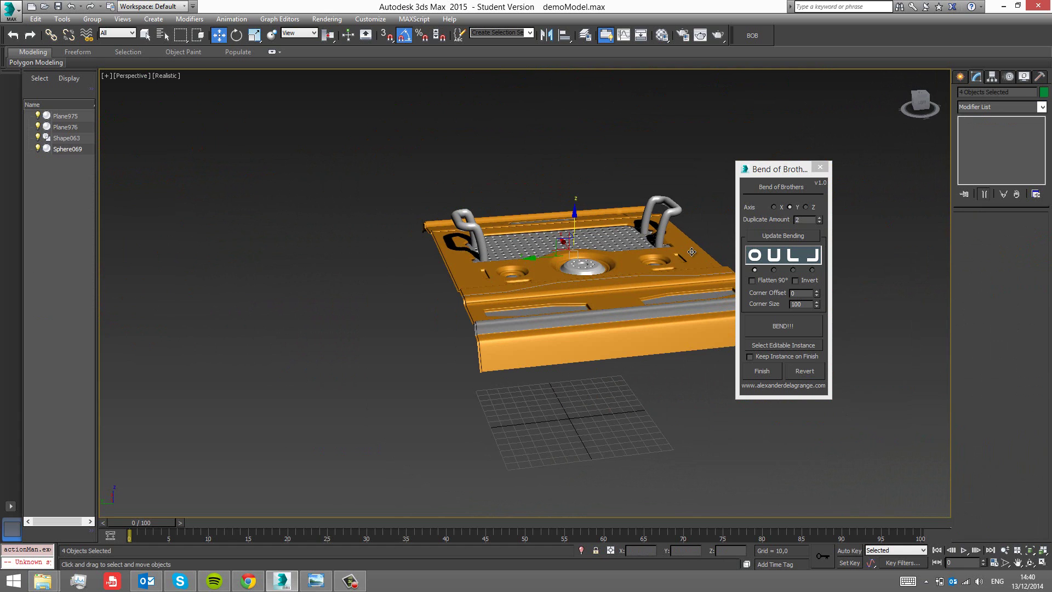
left_click(780, 325)
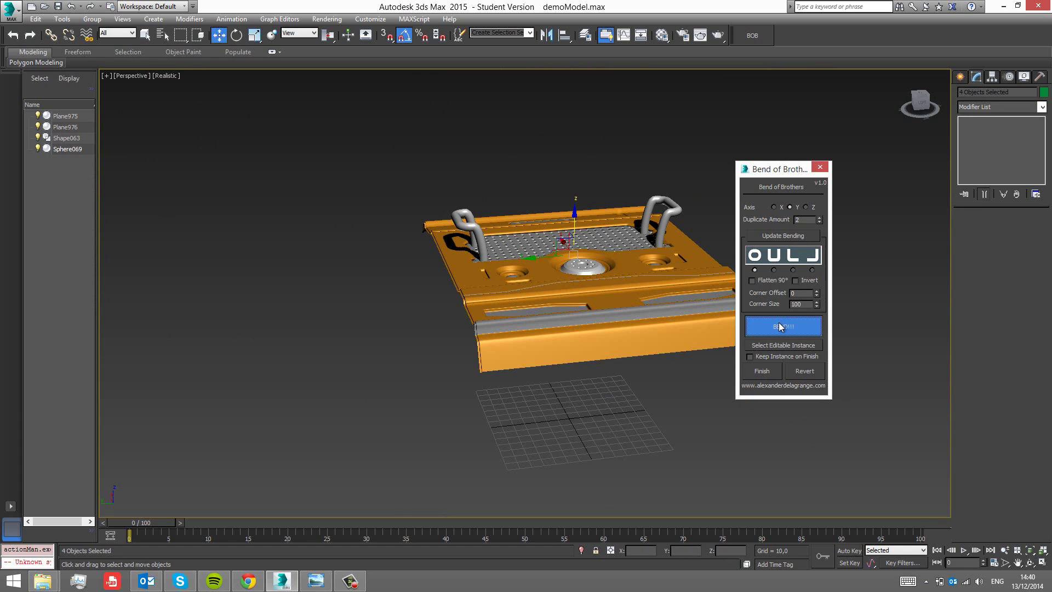
middle_click_drag(406, 296, 540, 181)
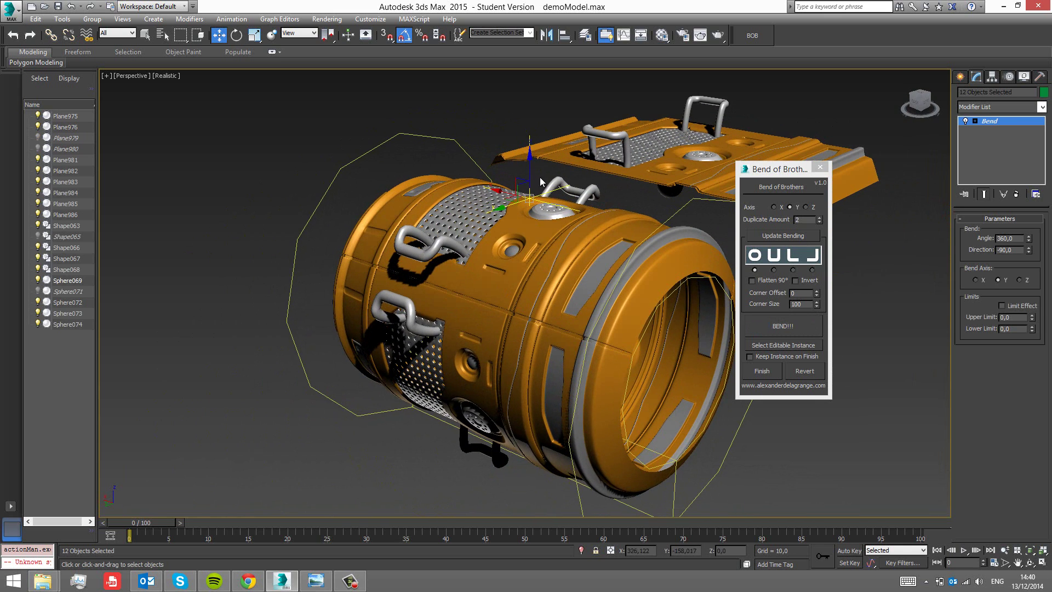
- Move and rotate the Bend gizmo of the bent panels to turn the cylinder into a flat disc
left_click(975, 122)
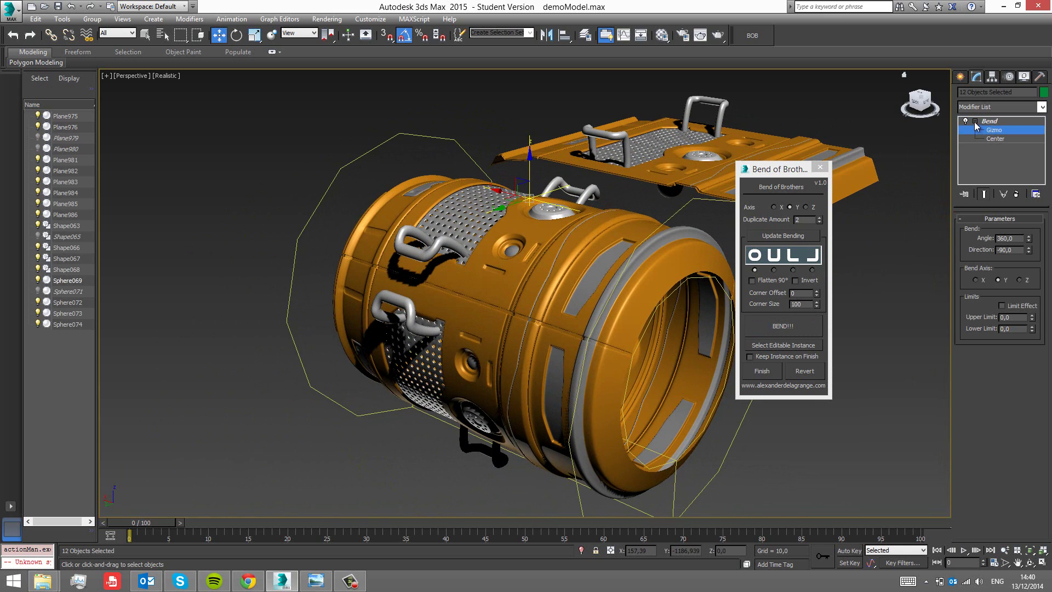
left_click(975, 122)
mouse_move(531, 158)
left_mouse_down()
mouse_move(529, 121)
mouse_move(525, 170)
mouse_move(518, 146)
left_mouse_up()
mouse_move(563, 228)
middle_mouse_down("alt")
mouse_move(542, 249)
mouse_move(561, 227)
middle_mouse_up("alt")
key("e")
left_click_drag(534, 206, 563, 248)
middle_click_drag(563, 248, 567, 235, "alt")
key("w")
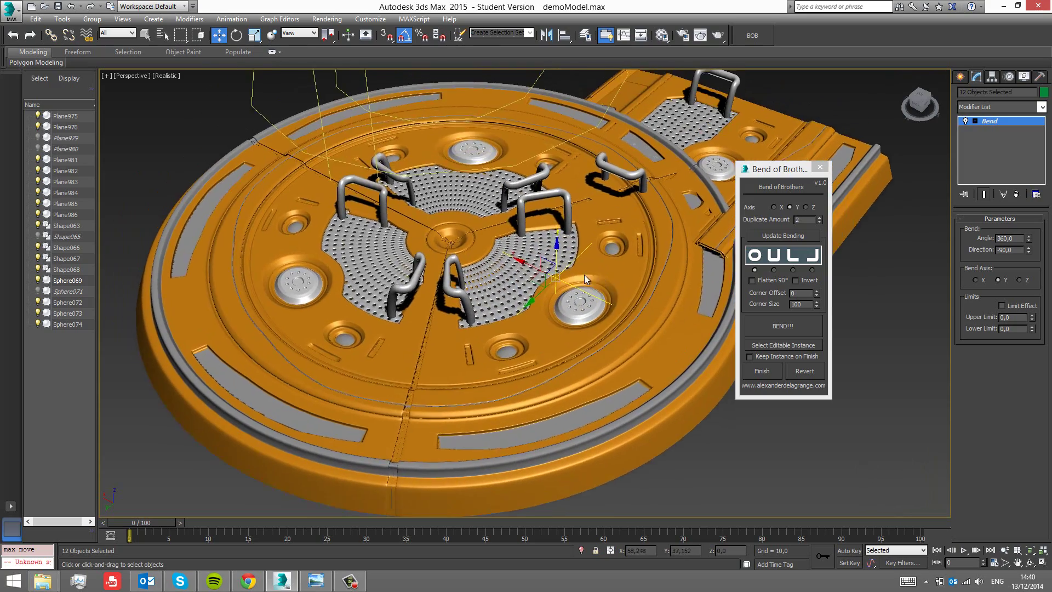
- Move the Bend gizmo along X to open up a round hole in the centre of the disc
middle_click_drag(597, 281, 581, 289, "alt")
left_click_drag(519, 279, 498, 261)
mouse_move(498, 261)
middle_mouse_down("alt")
mouse_move(487, 265)
mouse_move(478, 232)
mouse_move(540, 262)
mouse_move(495, 257)
middle_mouse_up("alt")
scroll(458, 235, "down", 3)
middle_click_drag(606, 285, 593, 261)
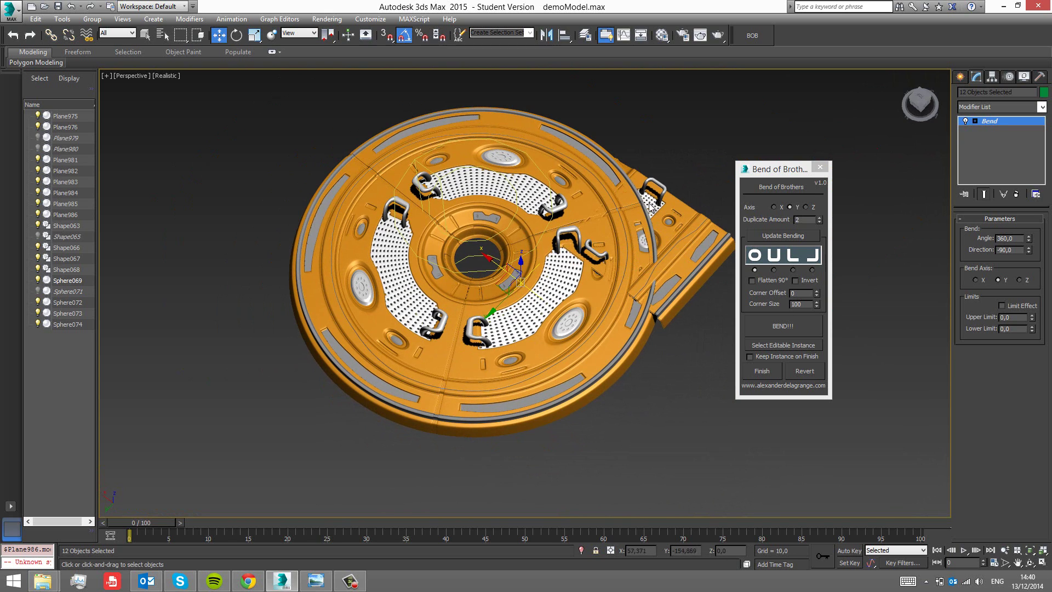
scroll(596, 219, "up", 4)
middle_click_drag(625, 245, 599, 243)
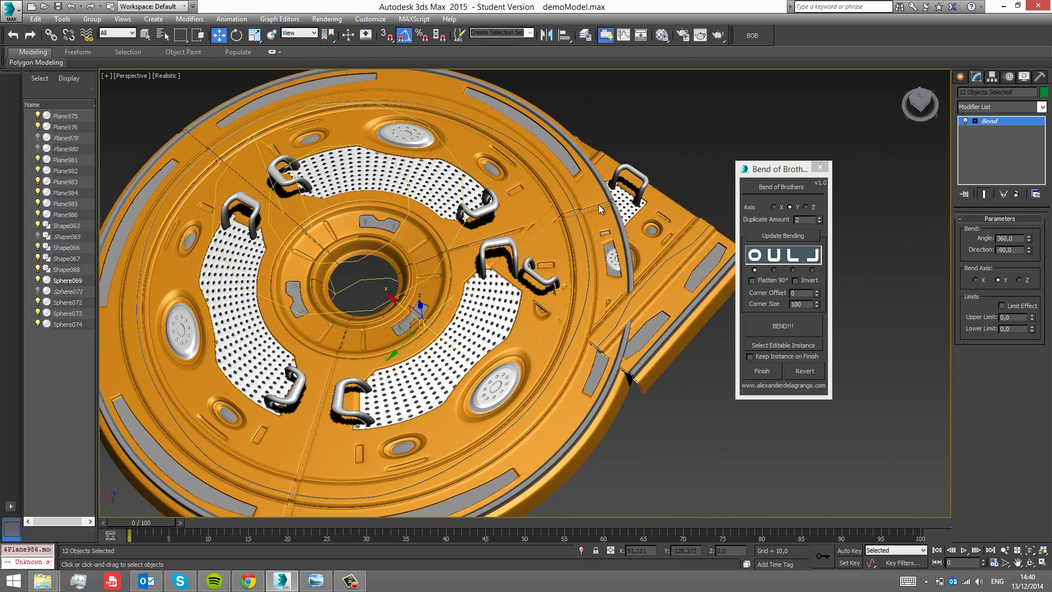
middle_click_drag(655, 163, 721, 357, "alt")
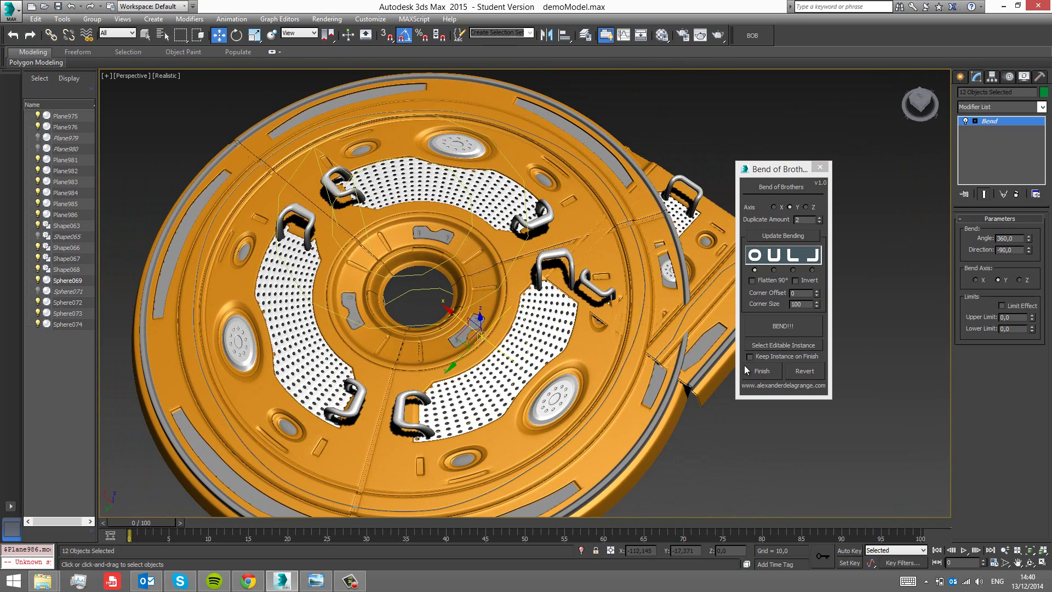
- Revert the bend to get back to the single flat panel
left_click(773, 347)
middle_click_drag(657, 274, 591, 240, "alt")
left_click_drag(522, 294, 689, 176)
scroll(568, 269, "down", 3)
middle_click_drag(568, 270, 642, 250, "alt")
key("alt+q")
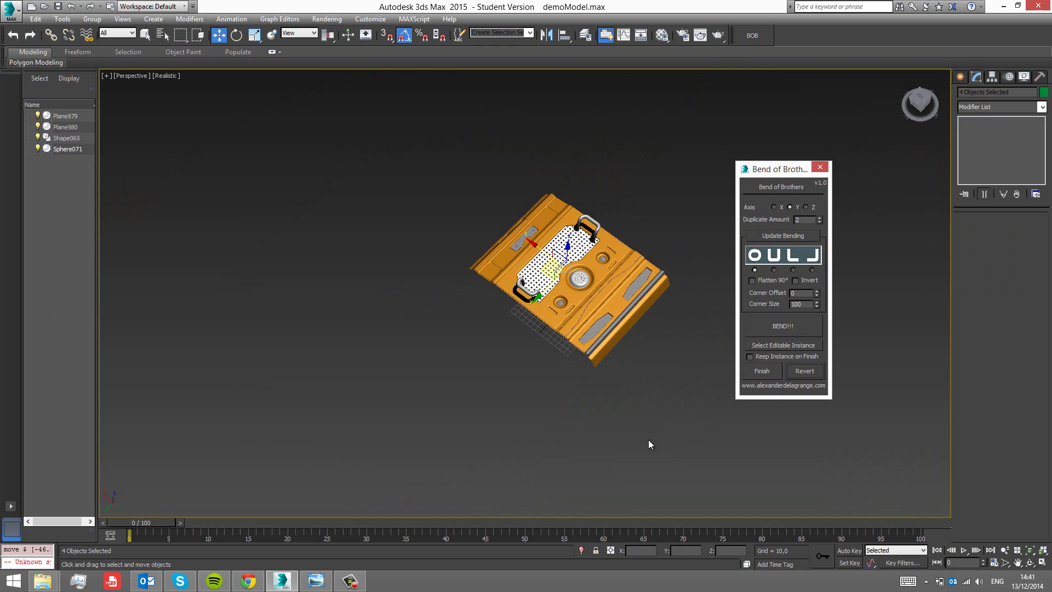
middle_click_drag(452, 293, 451, 291)
scroll(455, 246, "up", 3)
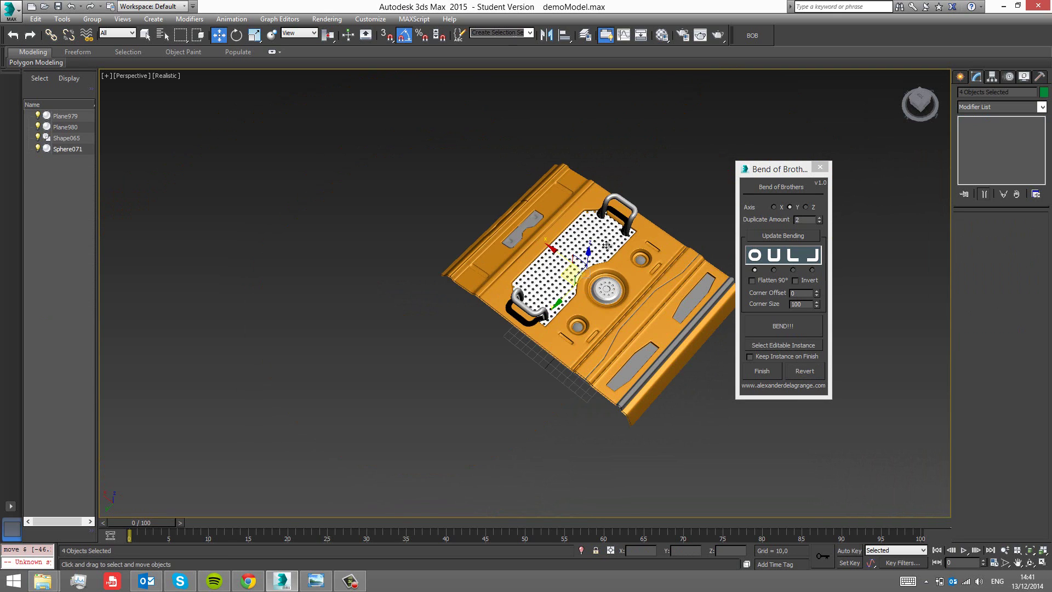
middle_click_drag(458, 202, 442, 195)
left_click_drag(692, 378, 691, 356)
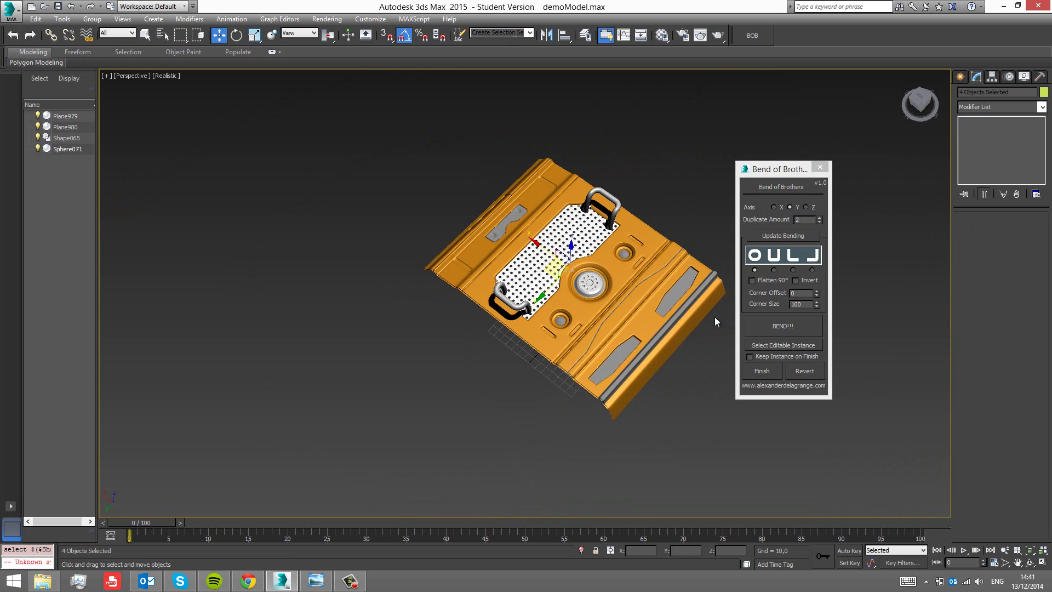
- Rotate the flat panel upright with the bend axis kept on Y, and undo the rotation
middle_click_drag(564, 301, 735, 219, "alt")
left_click(789, 207)
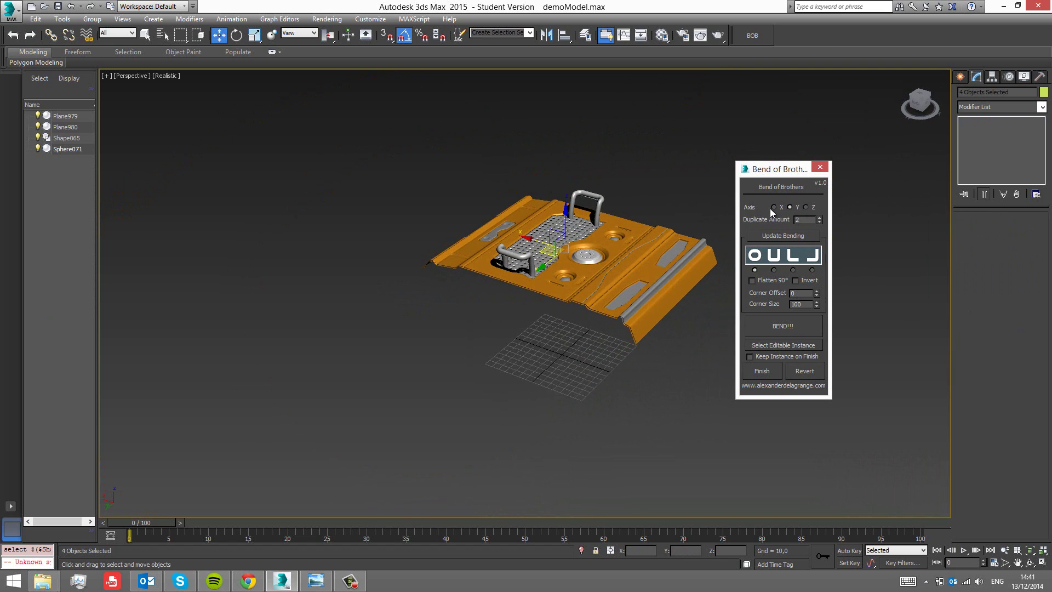
left_click(789, 208)
key("e")
left_click_drag(584, 230, 572, 286)
middle_click_drag(572, 286, 550, 225, "alt")
middle_click_drag(518, 367, 559, 356, "alt")
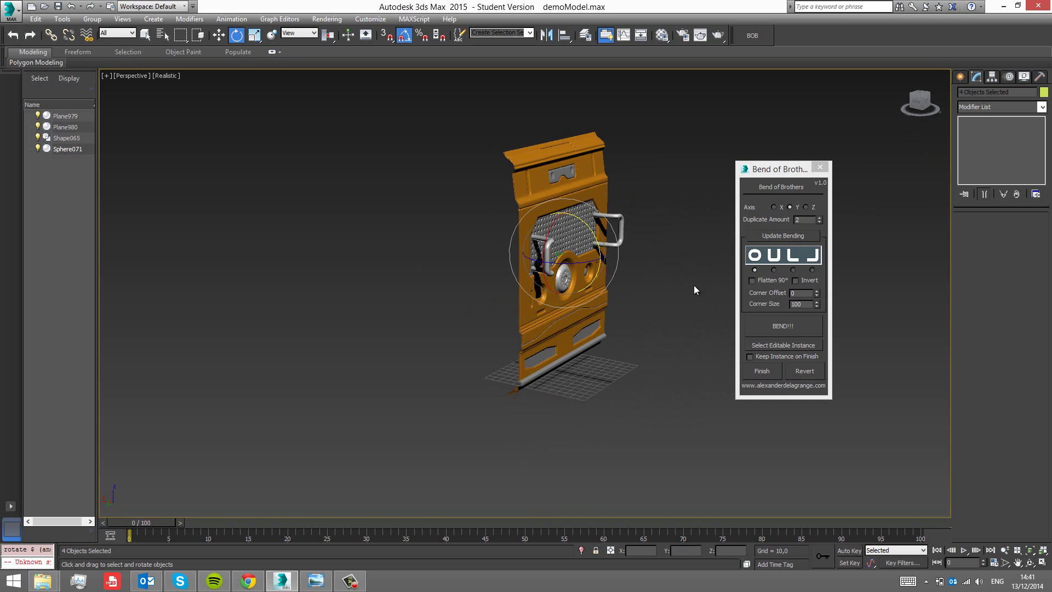
left_click(776, 278)
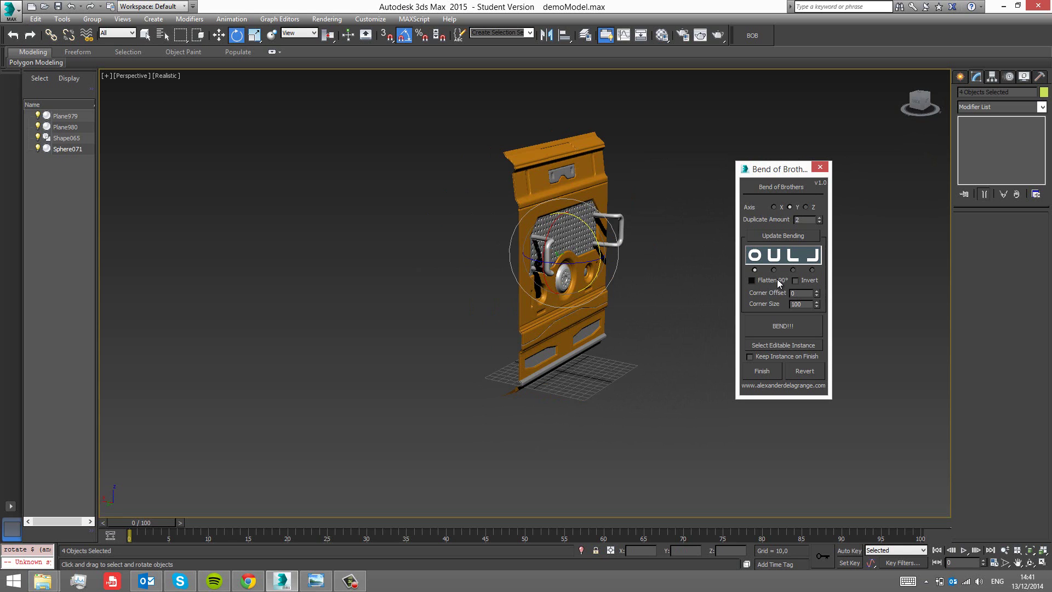
middle_click_drag(631, 275, 592, 287, "alt")
key("ctrl+z")
- Bend the lying panel along Y into a disc with Flatten 90° enabled, and revert the bend
left_click_drag(394, 174, 726, 349)
left_click(754, 281)
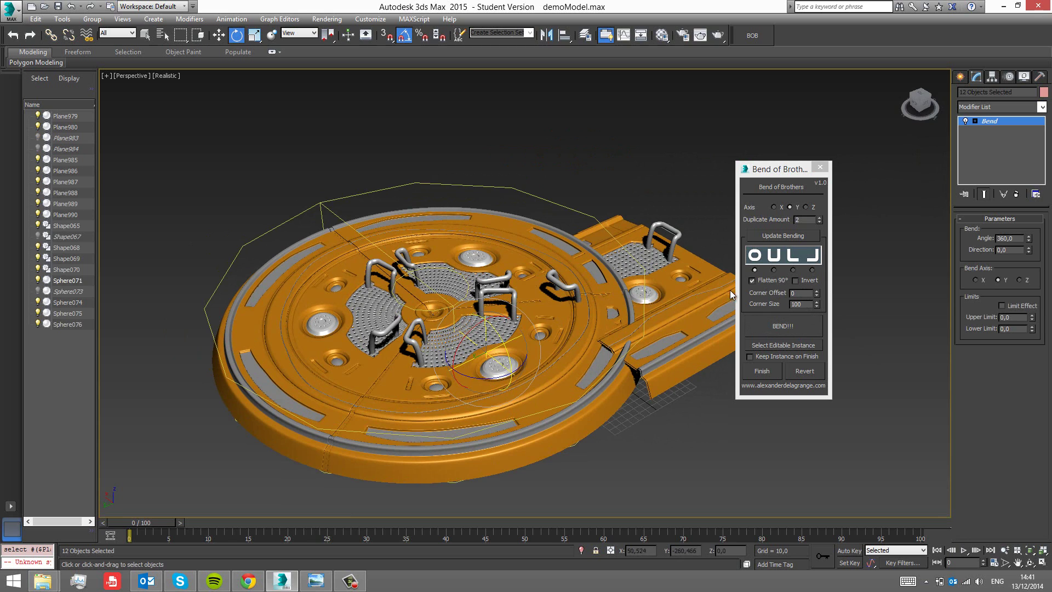
left_click(804, 371)
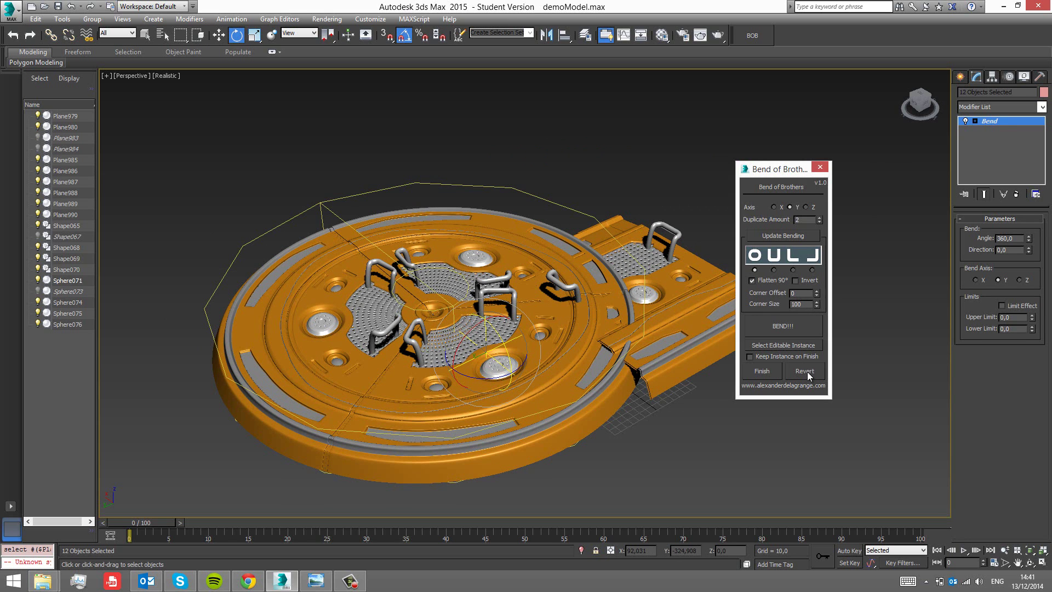
- Rotate the flat panel upright and bend it along Y with Flatten 90° enabled
left_click_drag(638, 258, 682, 289)
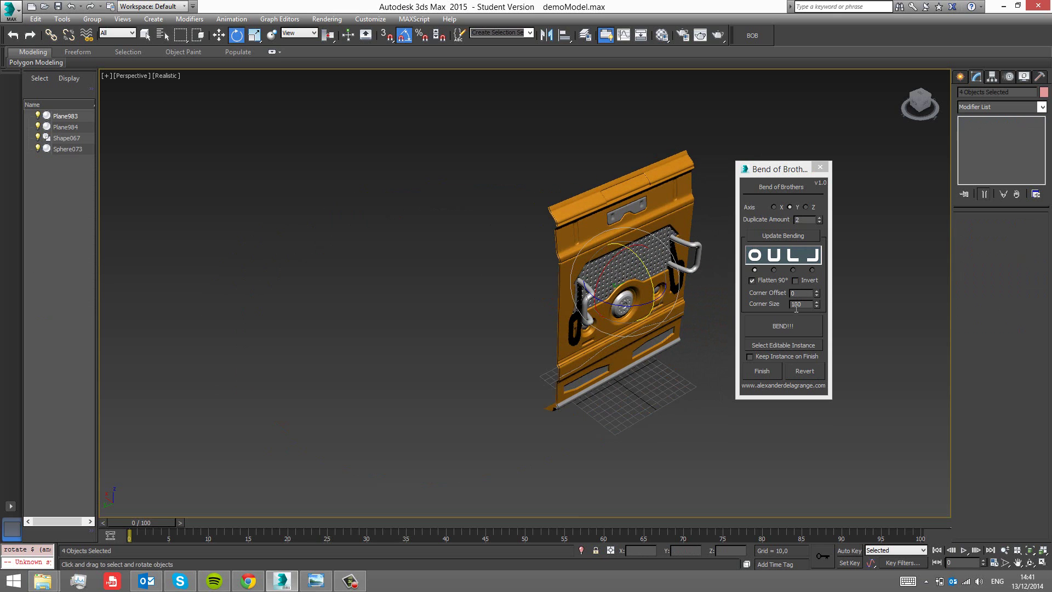
left_click(791, 323)
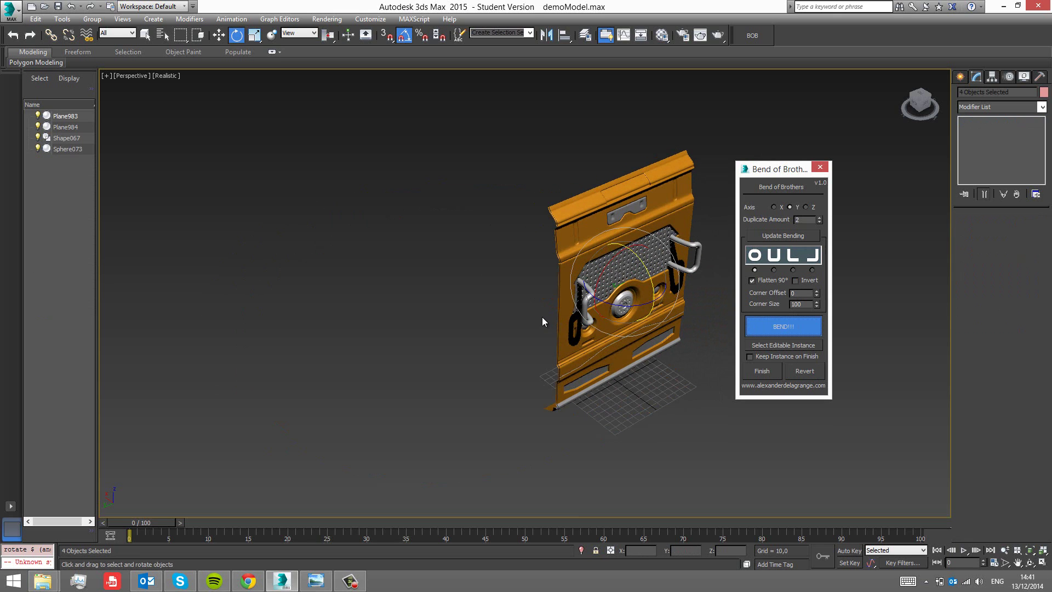
middle_click_drag(467, 327, 545, 220)
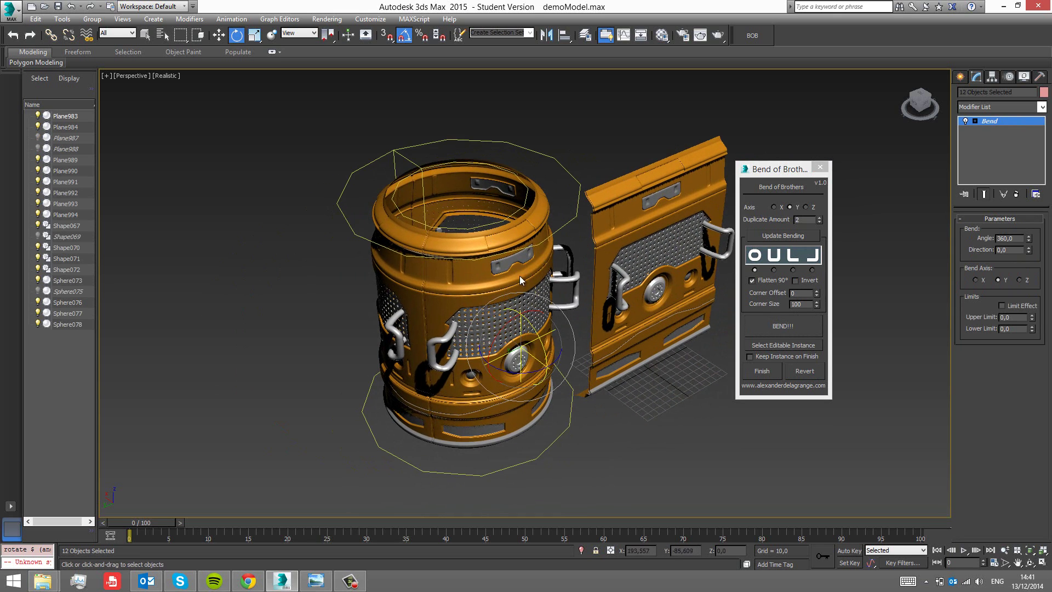
- Disable Flatten 90° and update the bending of the upright panels
left_click(752, 281)
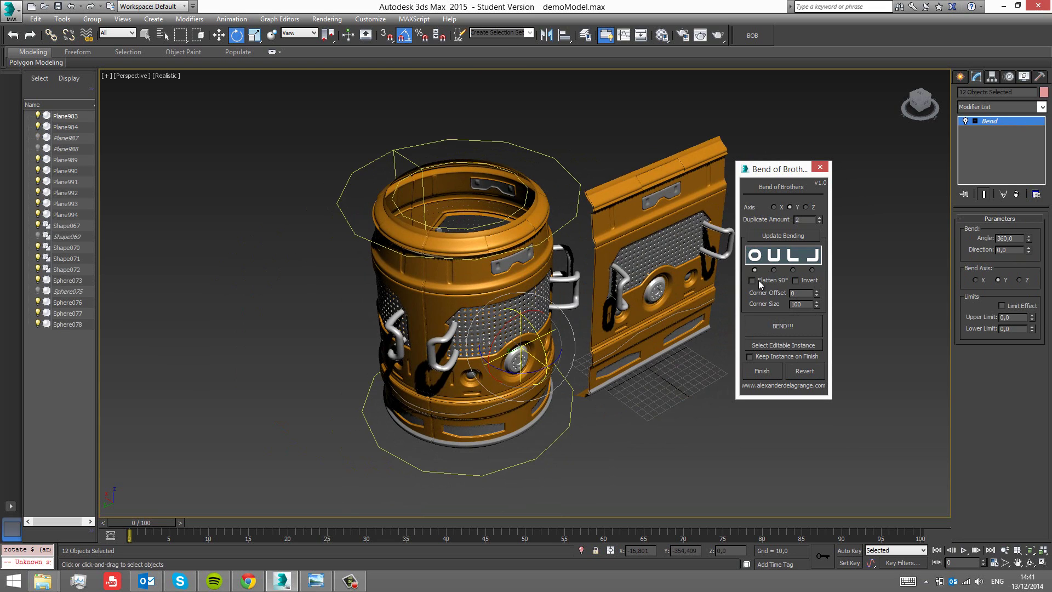
left_click(778, 236)
middle_click_drag(469, 344, 584, 264, "alt")
middle_click_drag(576, 189, 630, 162, "alt")
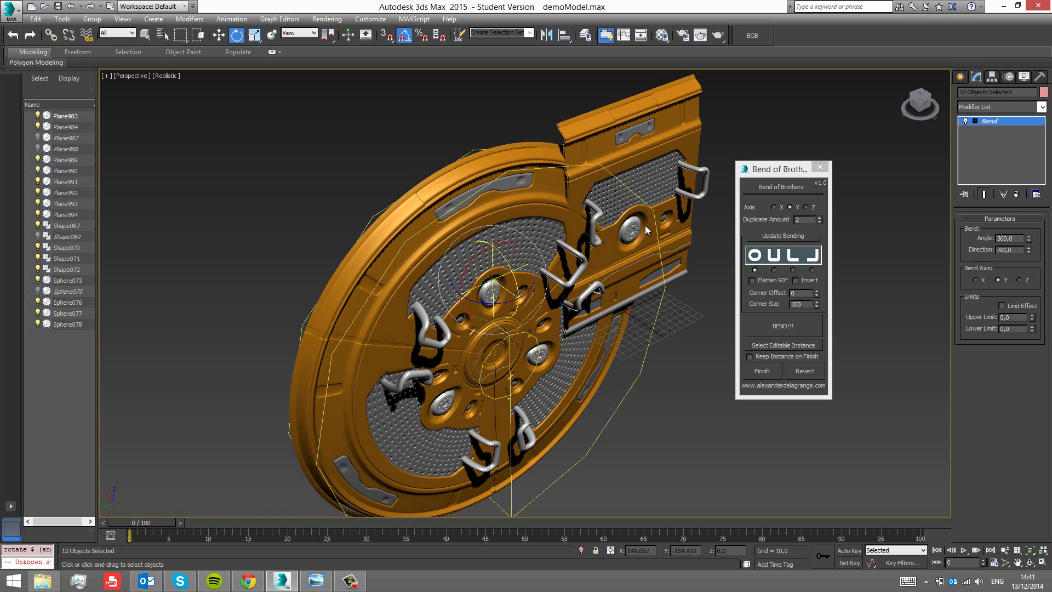
middle_click_drag(594, 214, 555, 225, "alt")
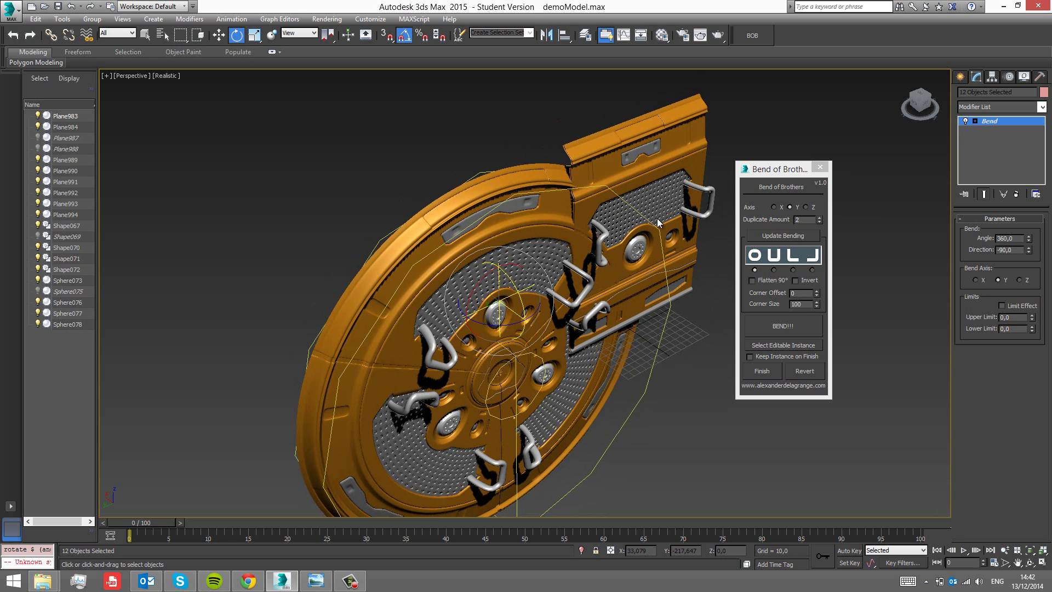
- Move the Bend gizmo vertically to widen the hub at the centre of the upright wheel
middle_click_drag(542, 300, 525, 181)
key("w")
left_click_drag(522, 170, 517, 215)
key("ctrl+z")
middle_click_drag(516, 215, 553, 217, "alt")
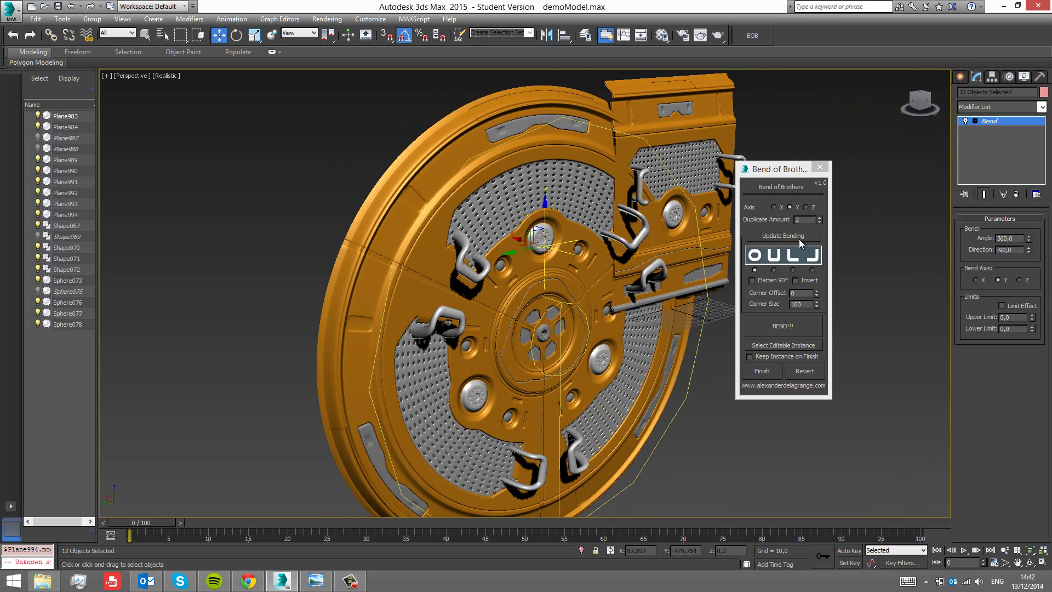
- Rotate the Bend gizmo to tilt the wheel's segments into a dome shape
mouse_move(619, 271)
middle_mouse_down("alt")
mouse_move(596, 265)
mouse_move(611, 265)
middle_mouse_up("alt")
key("e")
left_click_drag(552, 212, 568, 280)
middle_click_drag(568, 281, 650, 278, "alt")
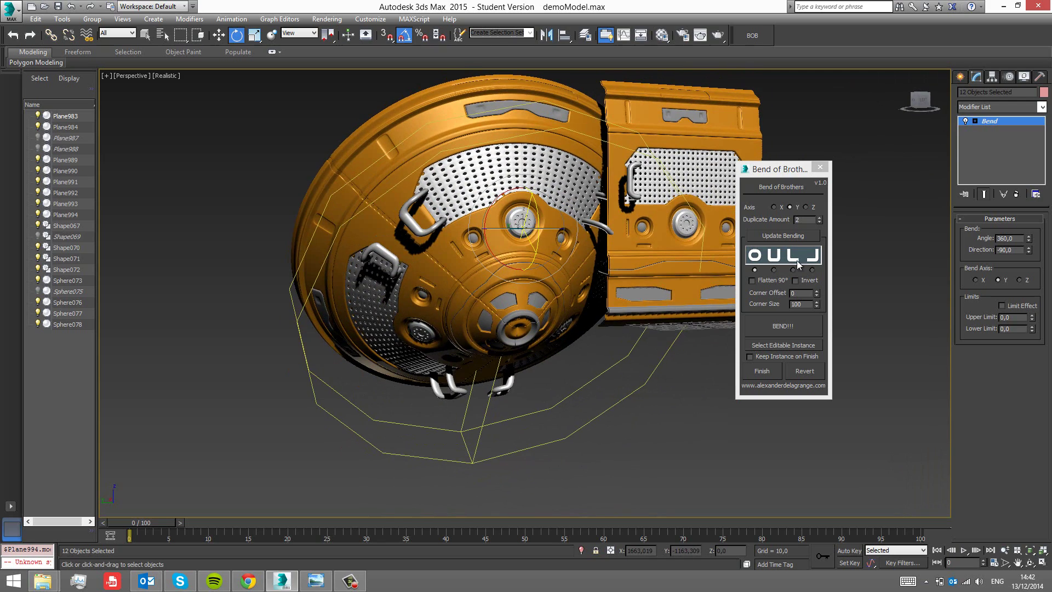
- Revert the dome, set the duplicate amount to 3, and bend the upright panel along Y again
left_click(805, 370)
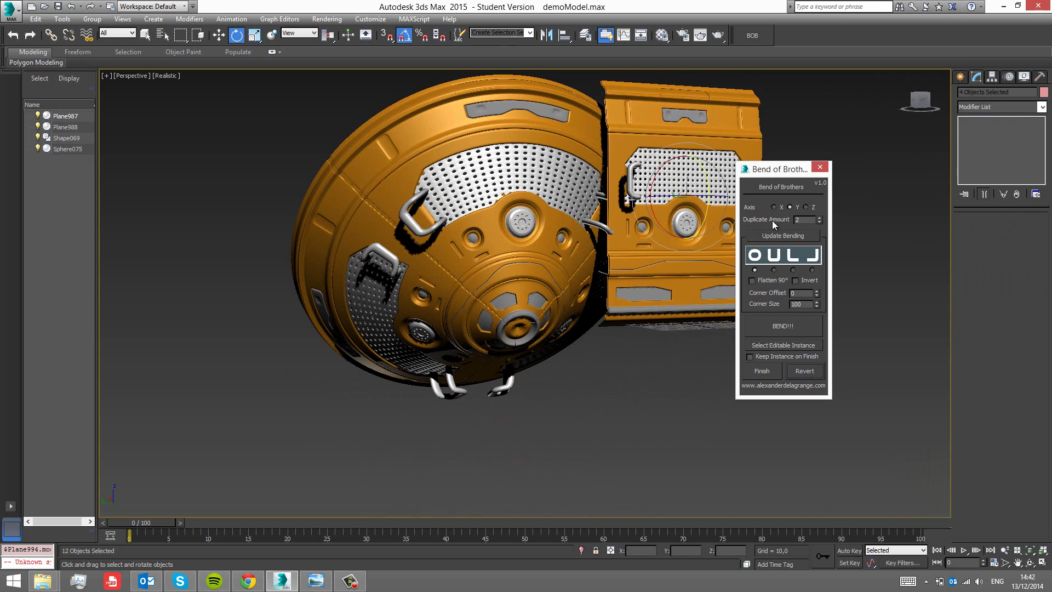
left_click(818, 217)
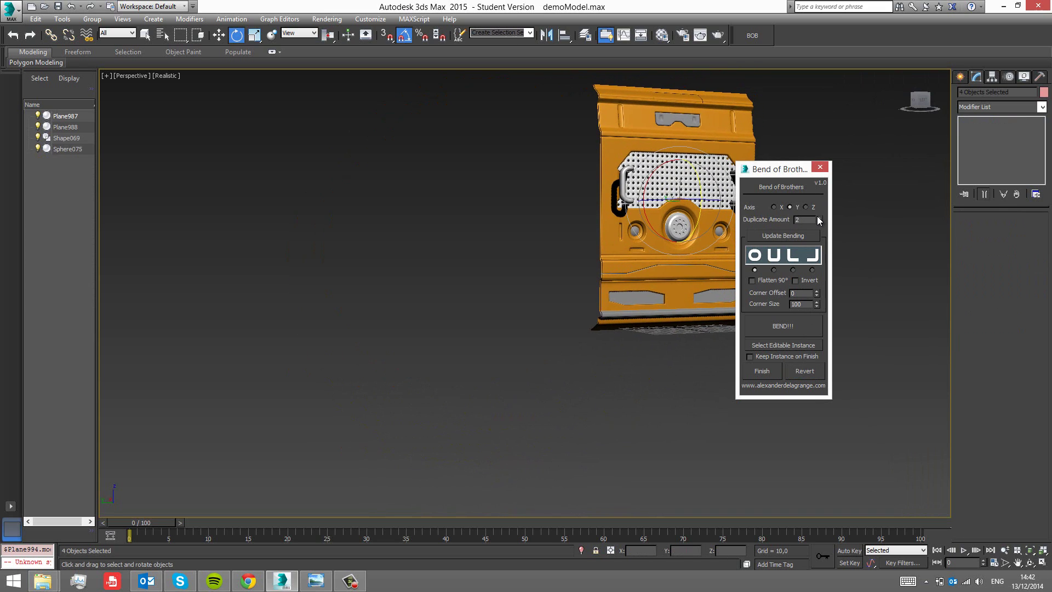
left_click(789, 325)
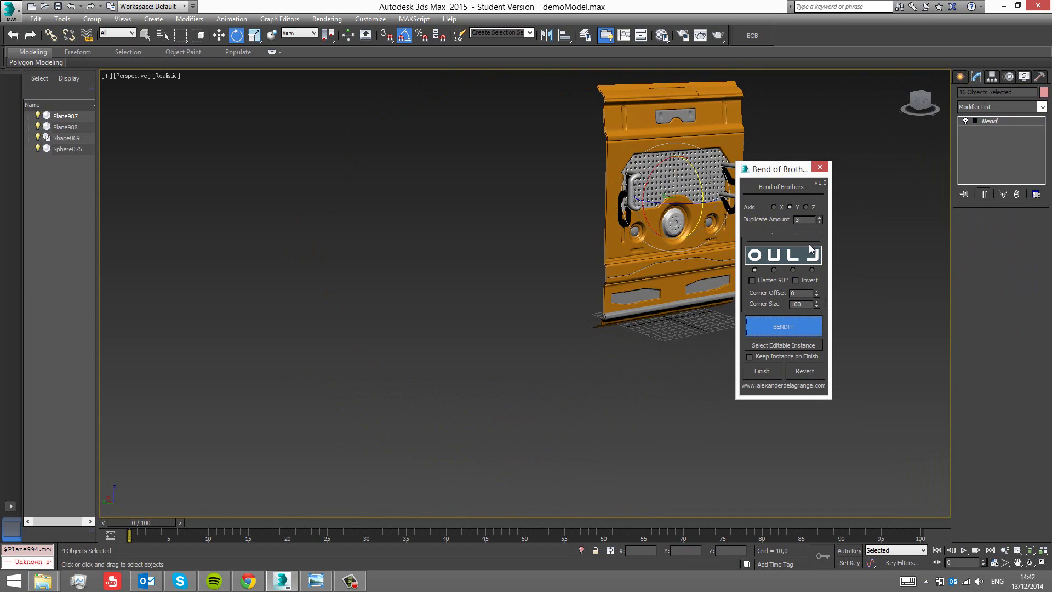
left_click_drag(761, 174, 819, 221)
scroll(577, 288, "down", 5)
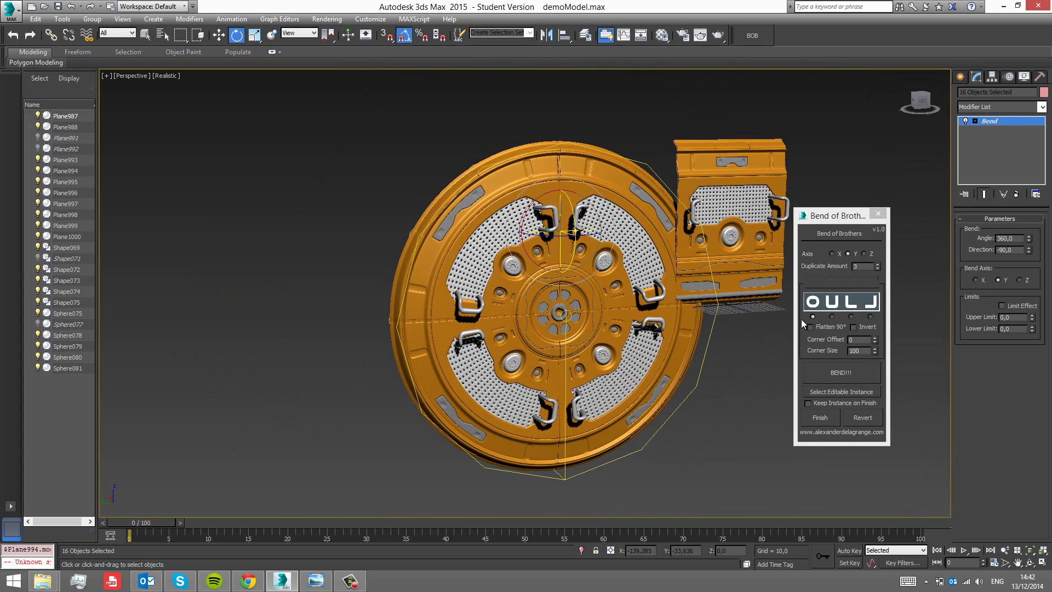
- Switch the bend shape to the U type and update the bending to form an arch
left_click(831, 317)
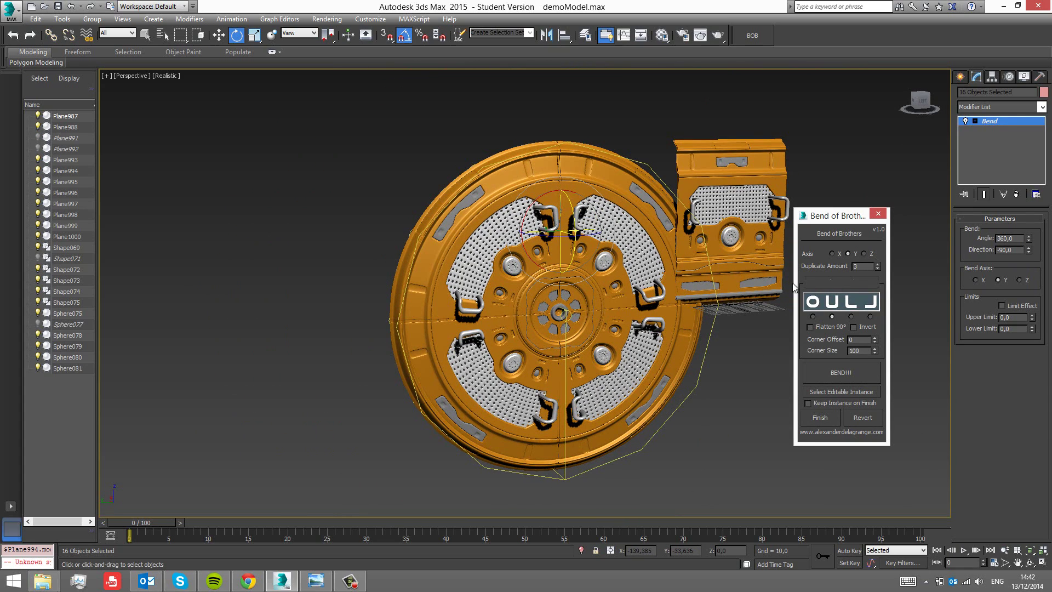
mouse_move(613, 258)
middle_mouse_down()
mouse_move(618, 266)
mouse_move(601, 270)
mouse_move(610, 272)
middle_mouse_up()
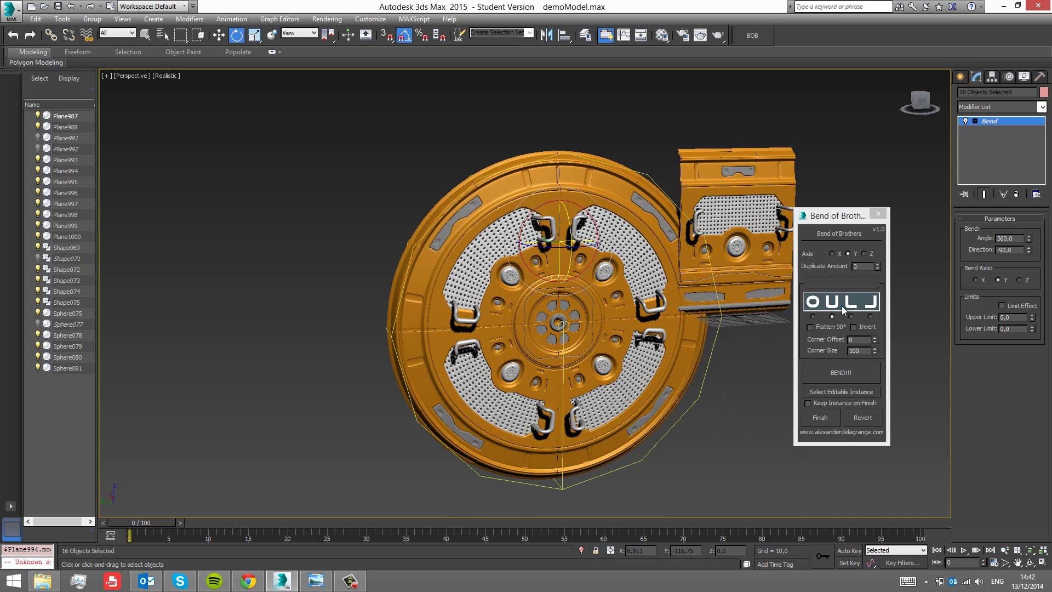
left_click(826, 280)
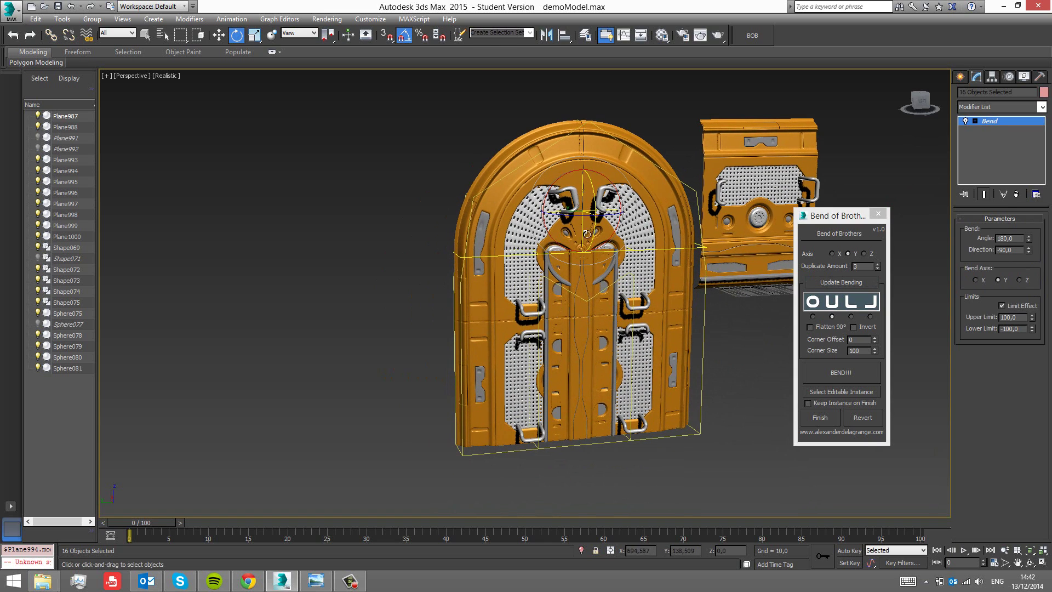
scroll(567, 284, "up", 5)
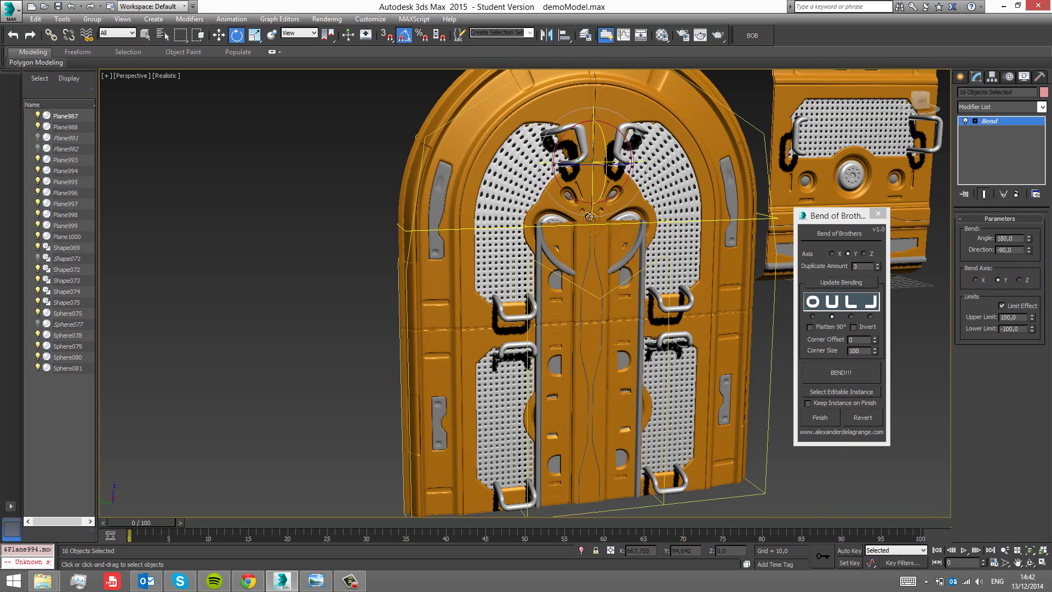
scroll(612, 252, "down", 4)
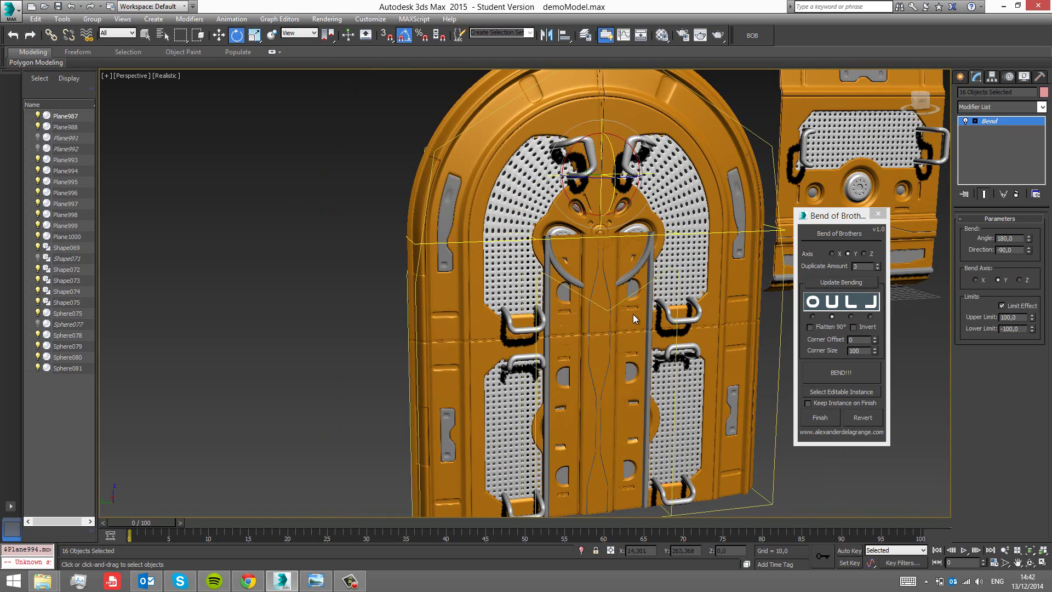
middle_click_drag(597, 294, 594, 285)
- Set the corner size of the U bend to 250 and update the bending
left_click(855, 340)
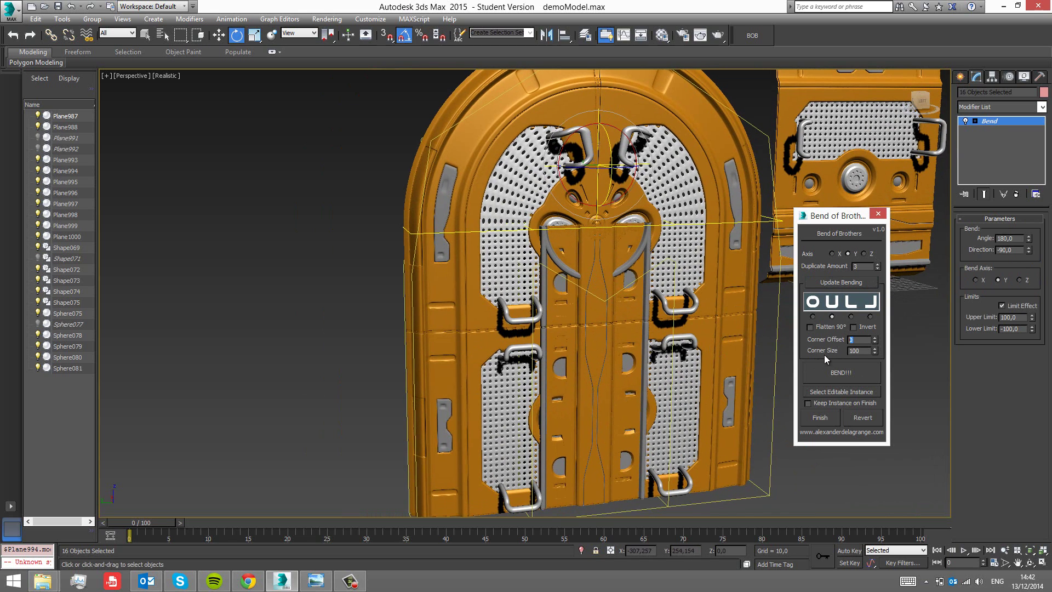
scroll(607, 336, "down", 4)
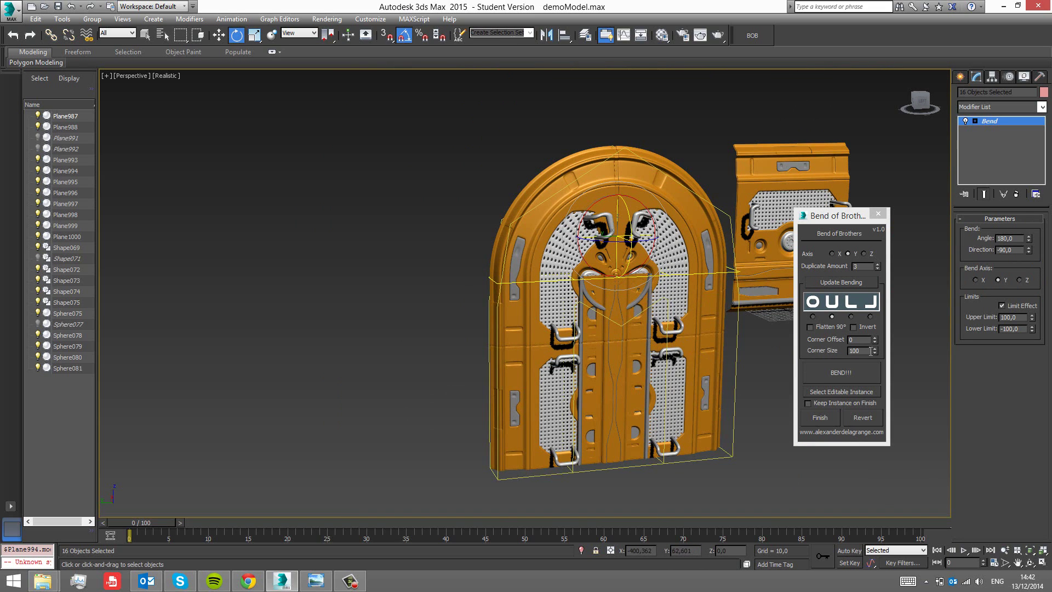
left_click_drag(862, 350, 413, 347)
type("250")
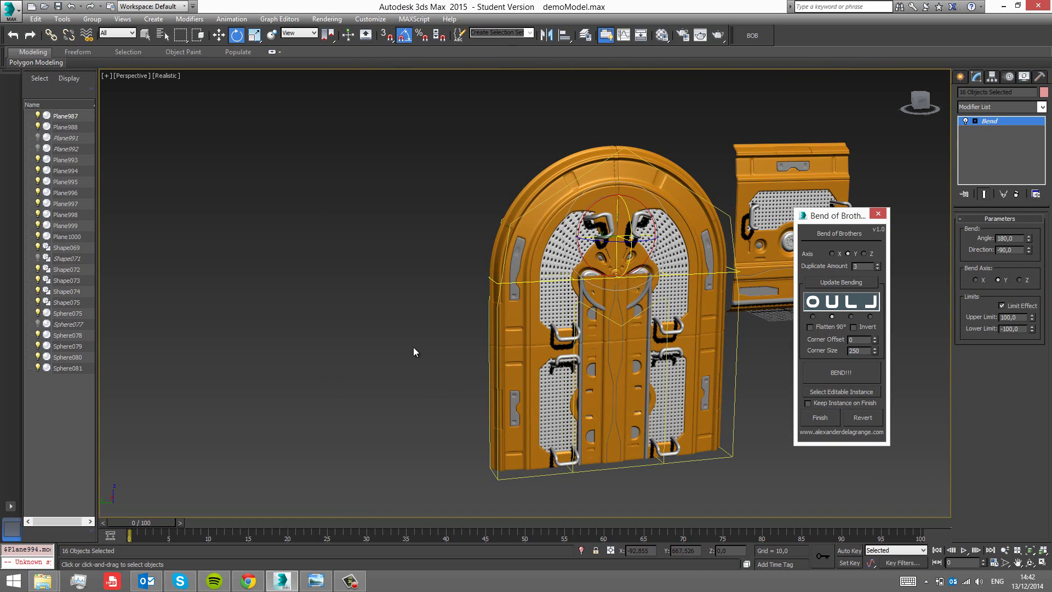
left_click(841, 283)
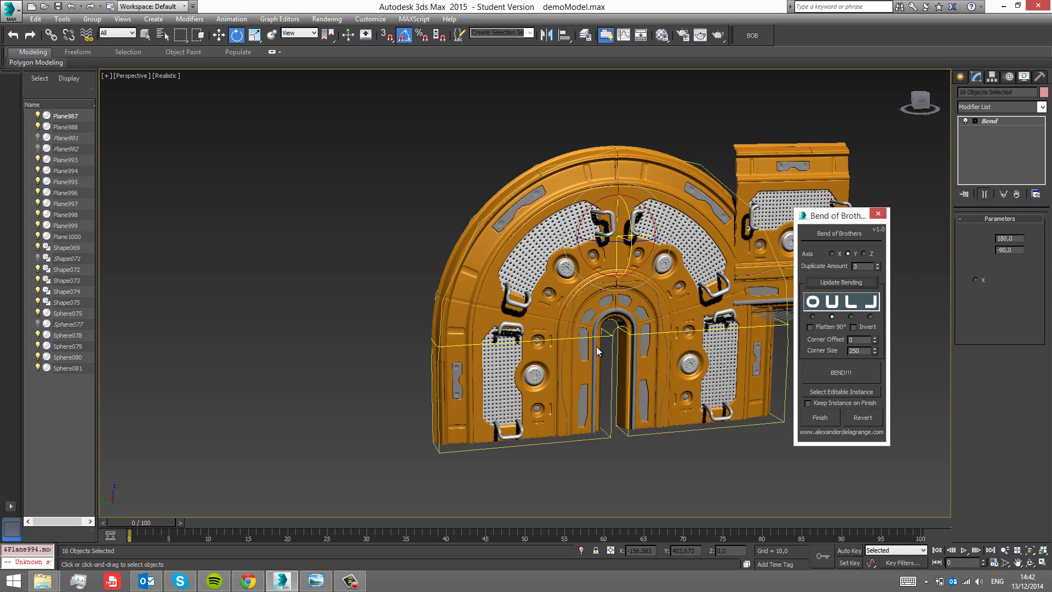
scroll(521, 321, "up", 3)
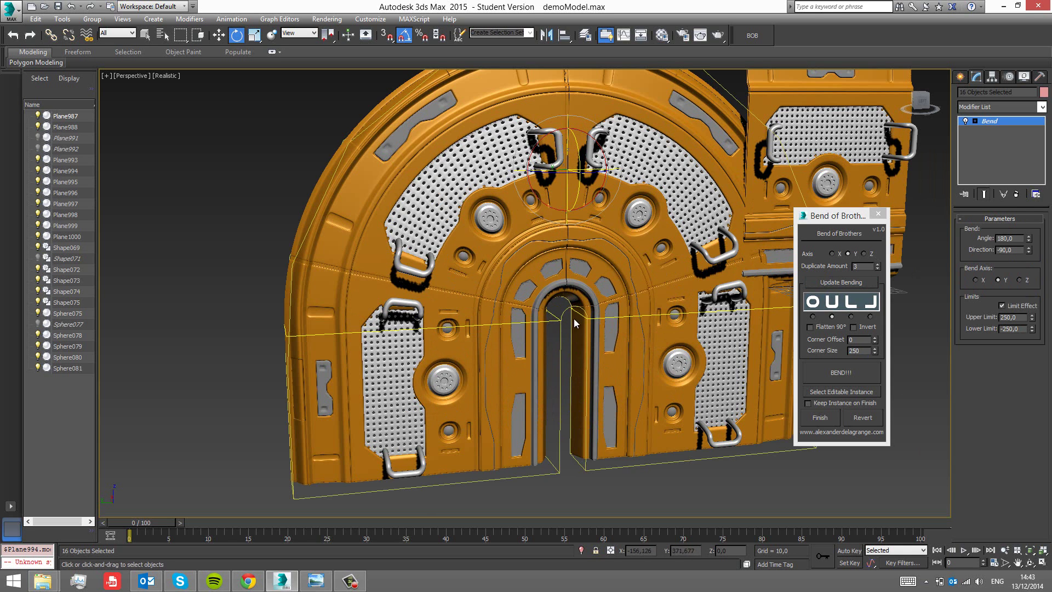
- Set the corner size of the U bend to 200 and update the bending
middle_click_drag(900, 362, 909, 389)
double_click(862, 350)
type("200")
left_click(856, 282)
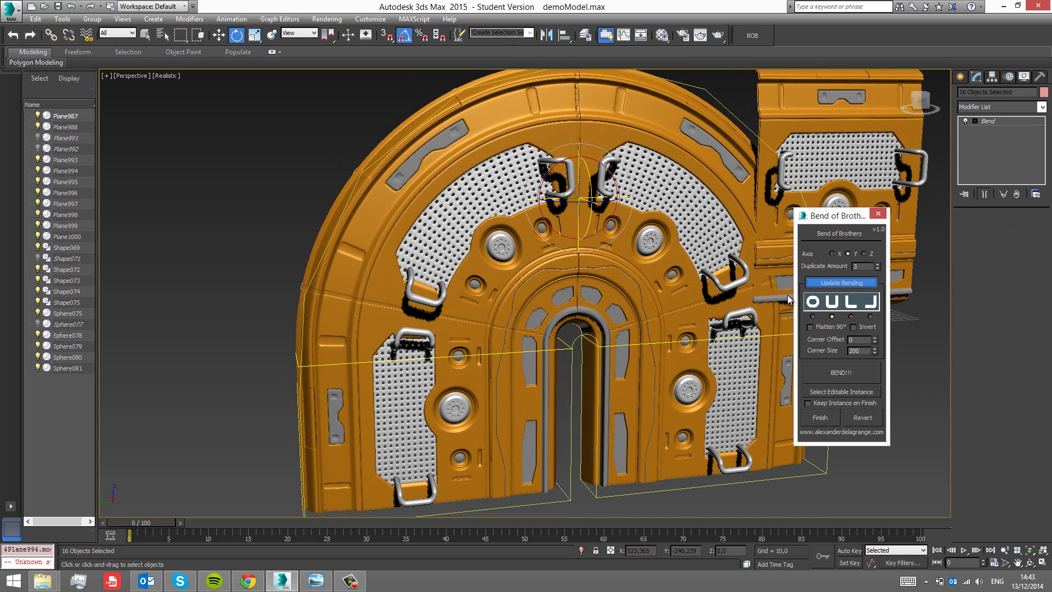
scroll(600, 286, "down", 4)
middle_click_drag(698, 258, 707, 280)
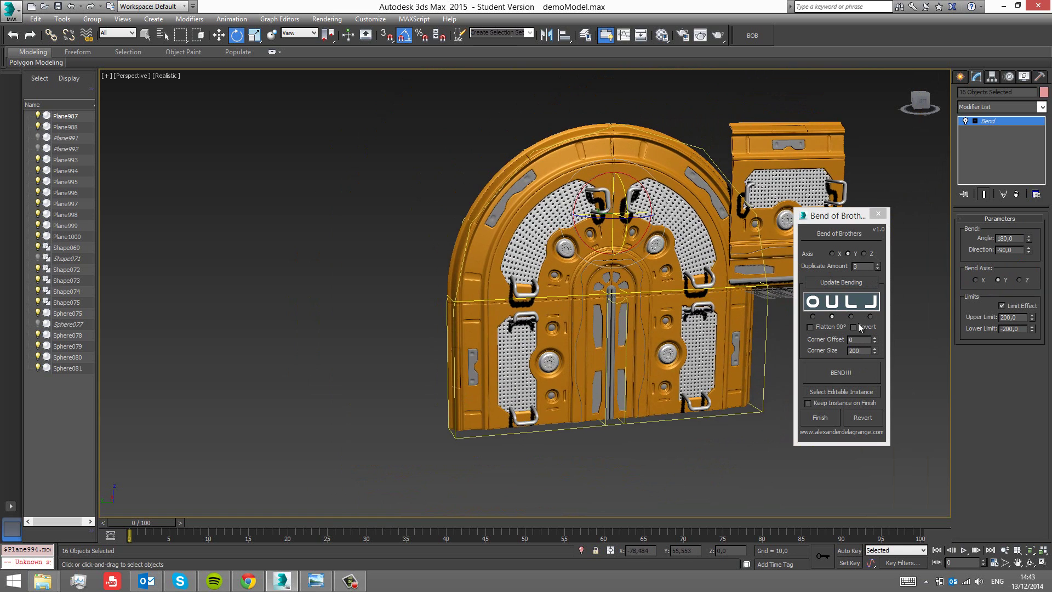
- Switch the bend shape to the L type and update the bending
left_click(851, 317)
left_click(853, 284)
middle_click_drag(560, 235, 567, 241)
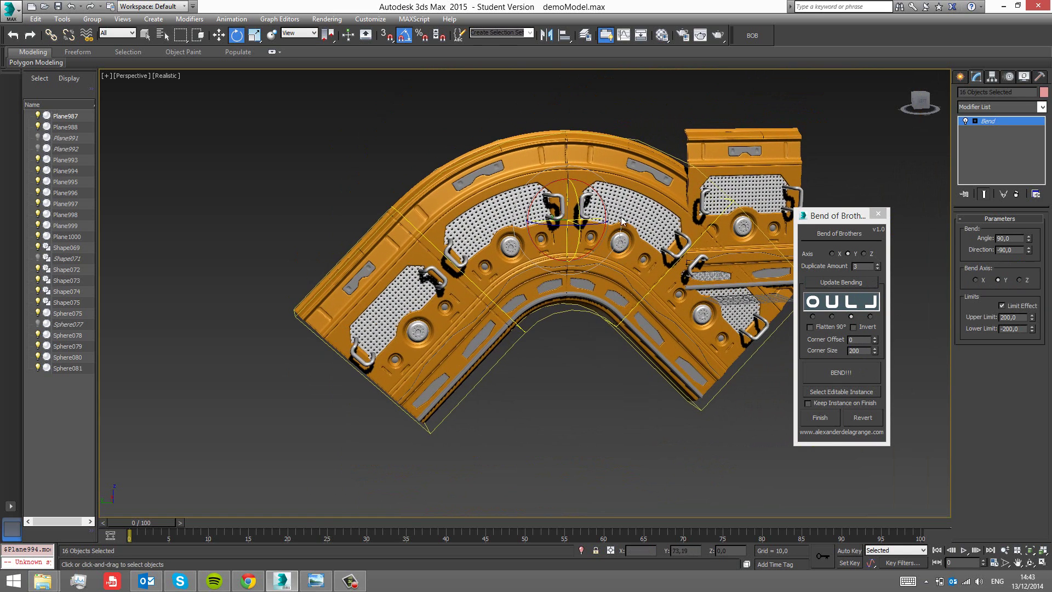
- Try a corner size of 50 on the L bend, replace it with 100, and update the bending
double_click(863, 350)
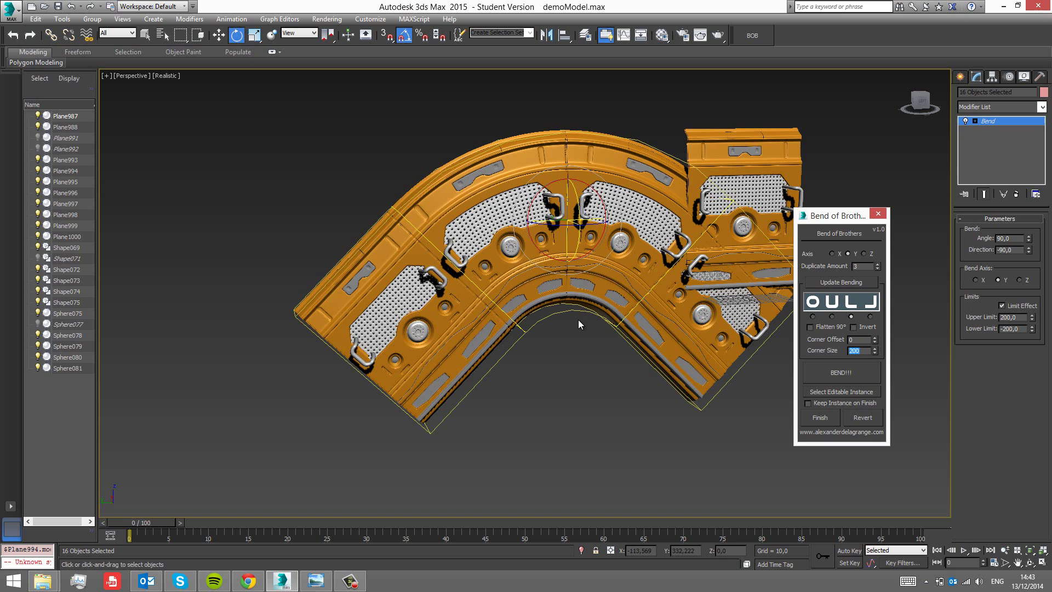
type("50")
key("Return")
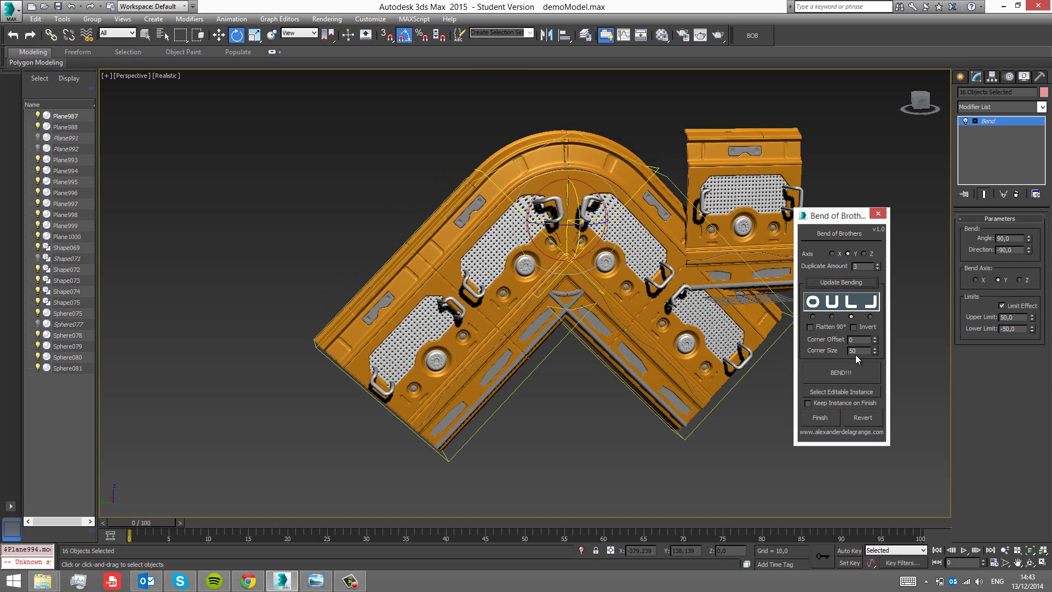
double_click(859, 351)
type("100")
left_click(854, 281)
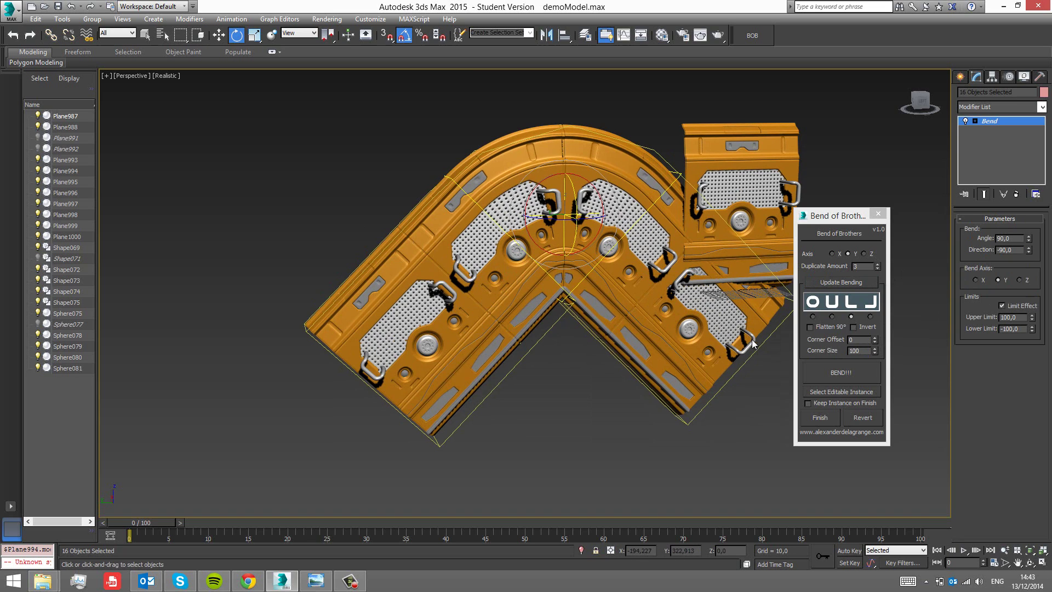
- Set the corner offset of the L bend to 100 and update the bending
left_click_drag(867, 342, 369, 241)
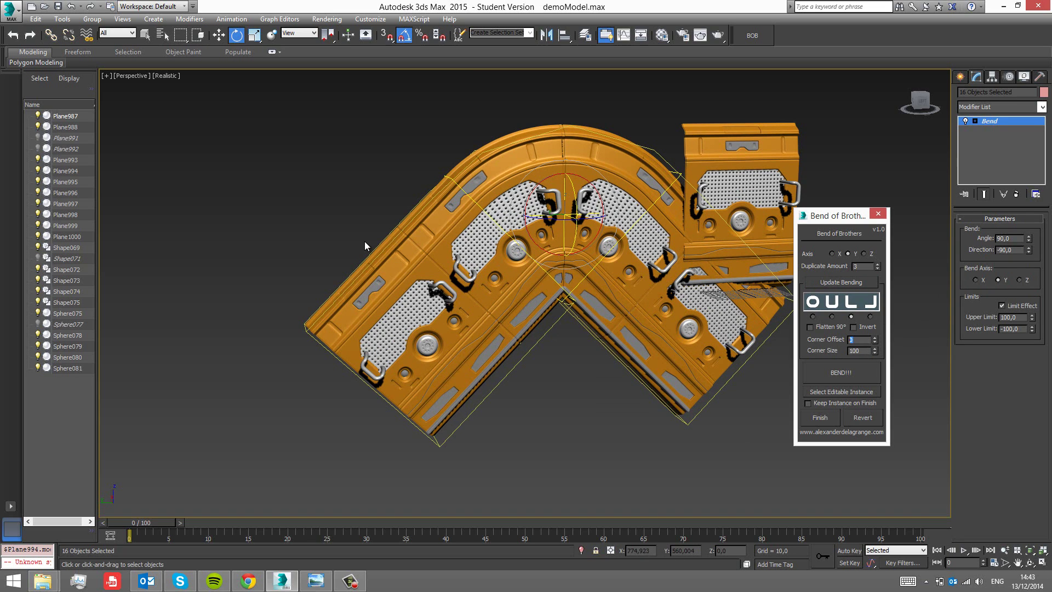
type("100")
left_click(847, 285)
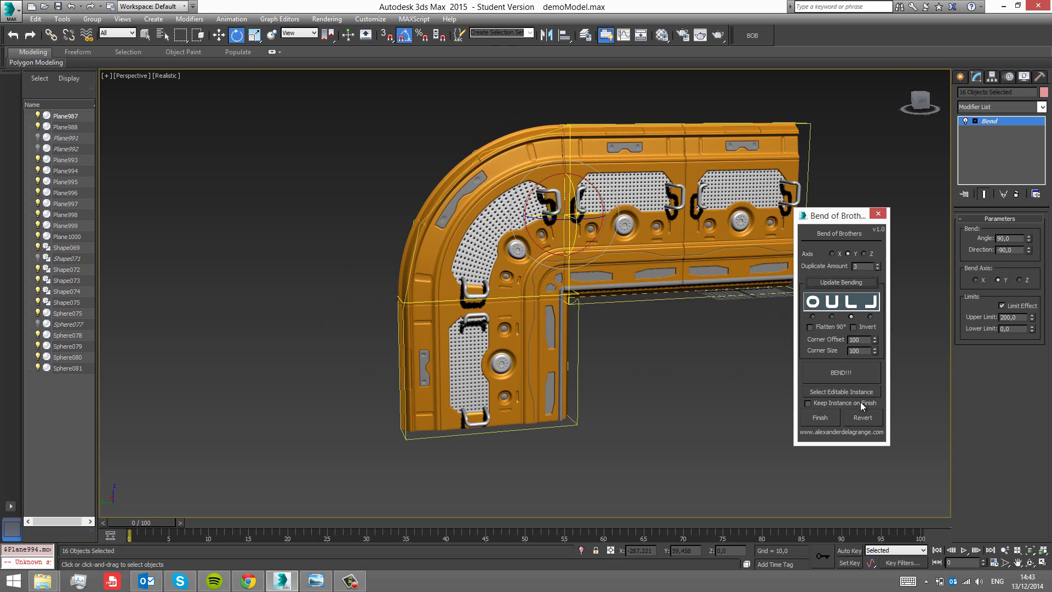
- Switch to the O bend shape with corner offset 0, enable Flatten 90° and Invert, and update the bending
left_click(838, 328)
right_click(875, 344)
left_click(853, 288)
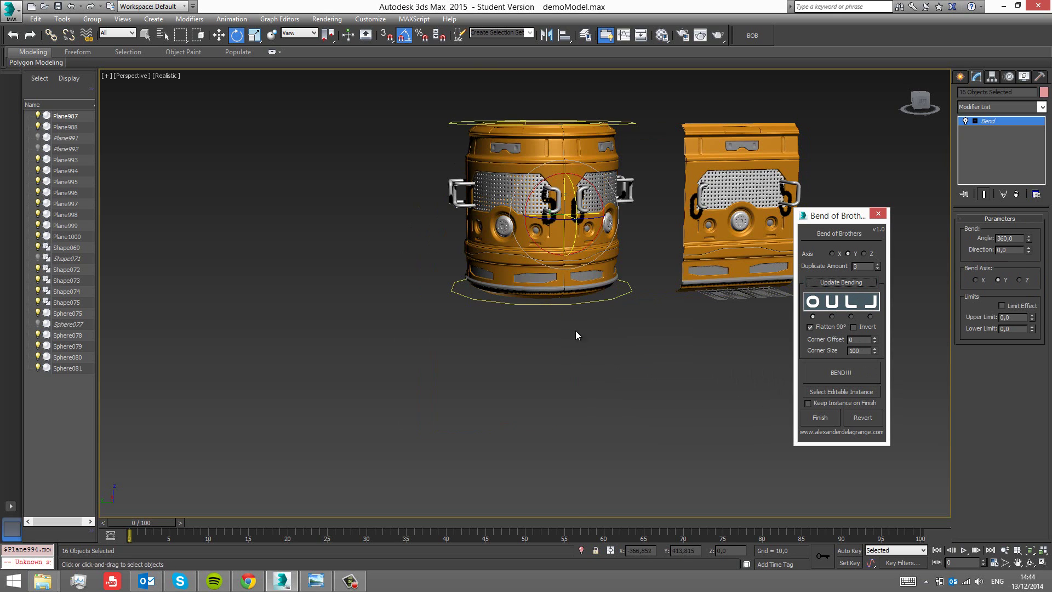
middle_click_drag(619, 285, 612, 318, "alt")
left_click(853, 285)
middle_click_drag(673, 278, 655, 331, "alt")
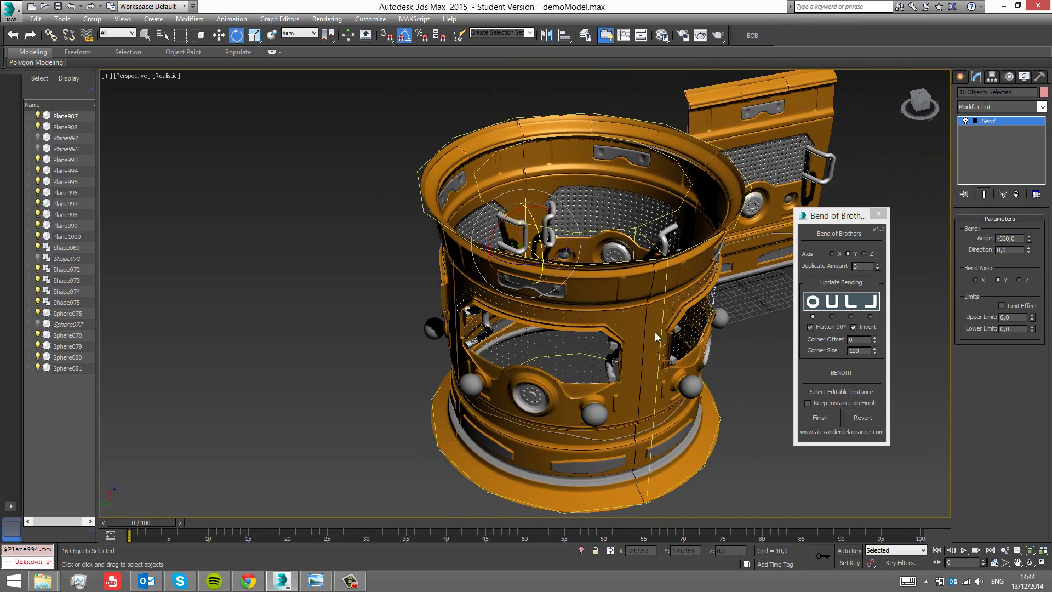
- Enable Keep Instance on Finish and finish the inverted cylinder bend
left_click(829, 404)
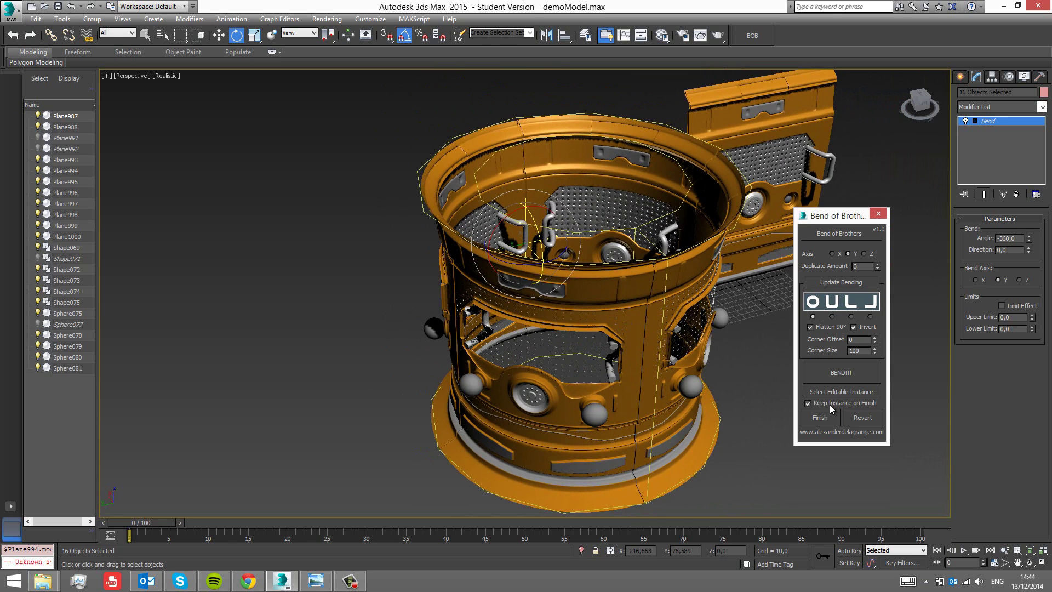
left_click(829, 406)
middle_click_drag(640, 380, 769, 199)
left_click(822, 416)
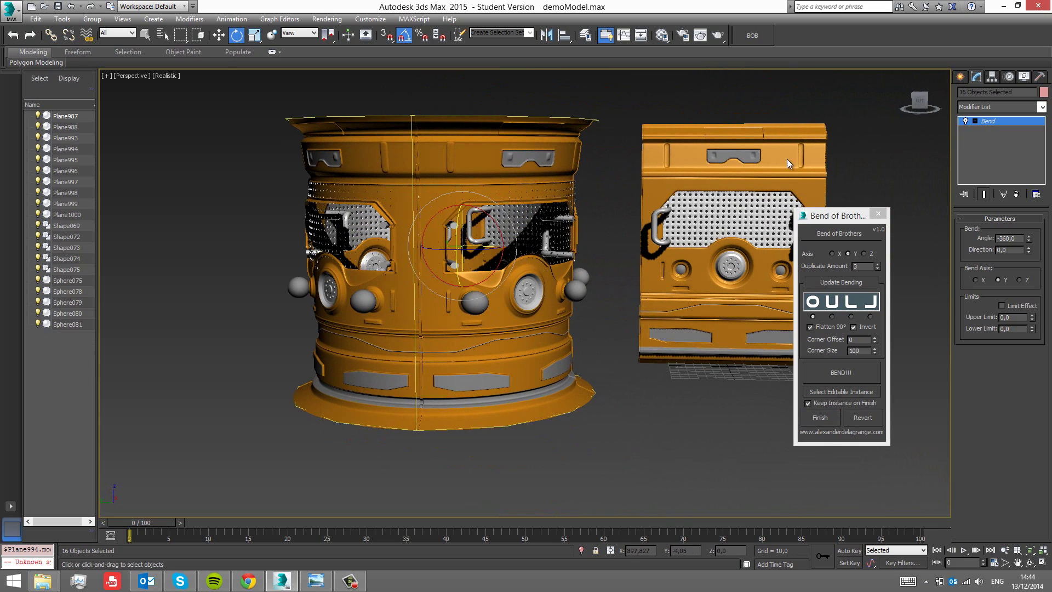
- Select all objects of the inverted cylinder and delete them
middle_click_drag(689, 201, 658, 201)
middle_click_drag(603, 227, 380, 186, "alt")
left_click_drag(258, 122, 562, 433)
key("Delete")
- Select the remaining flat panel, disable Invert, and bend it into a cylinder around Y
middle_click_drag(647, 169, 603, 205)
left_click_drag(495, 129, 821, 417)
left_click(852, 294)
left_click(853, 327)
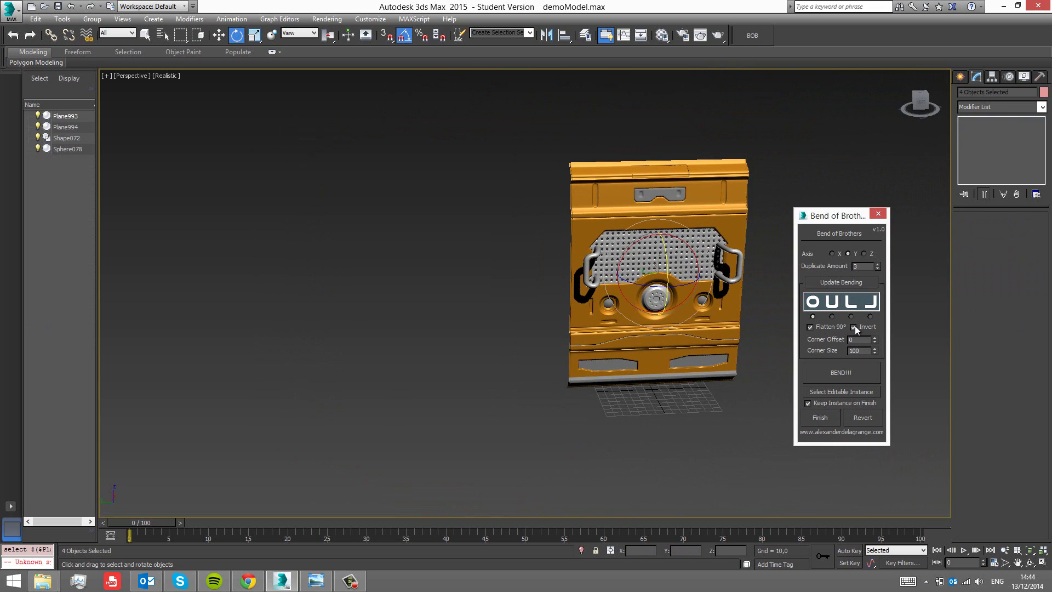
left_click(845, 371)
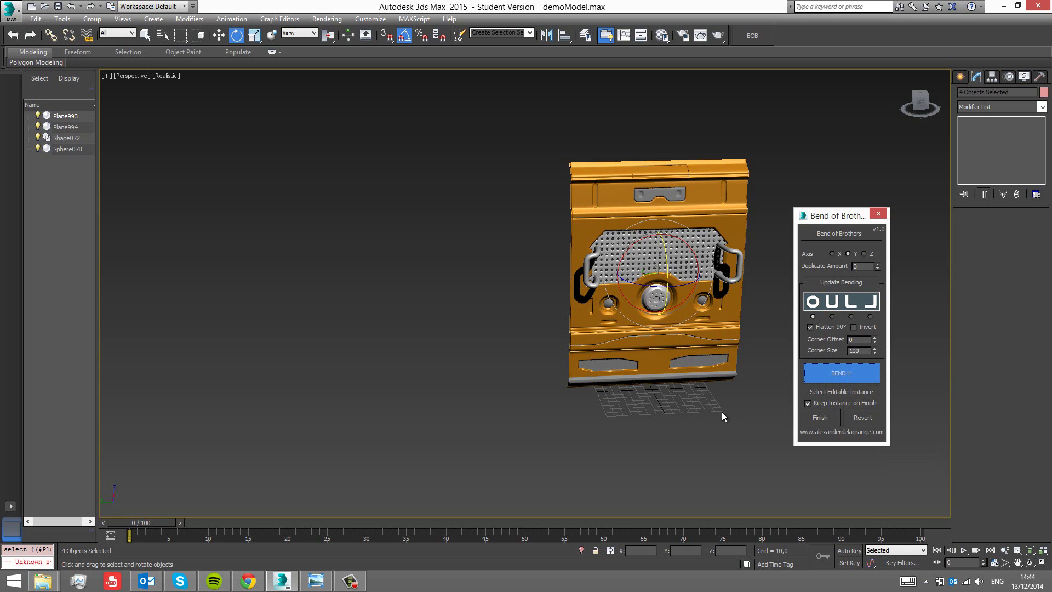
- Disable Keep Instance on Finish and finish the cylinder bend
left_click(831, 405)
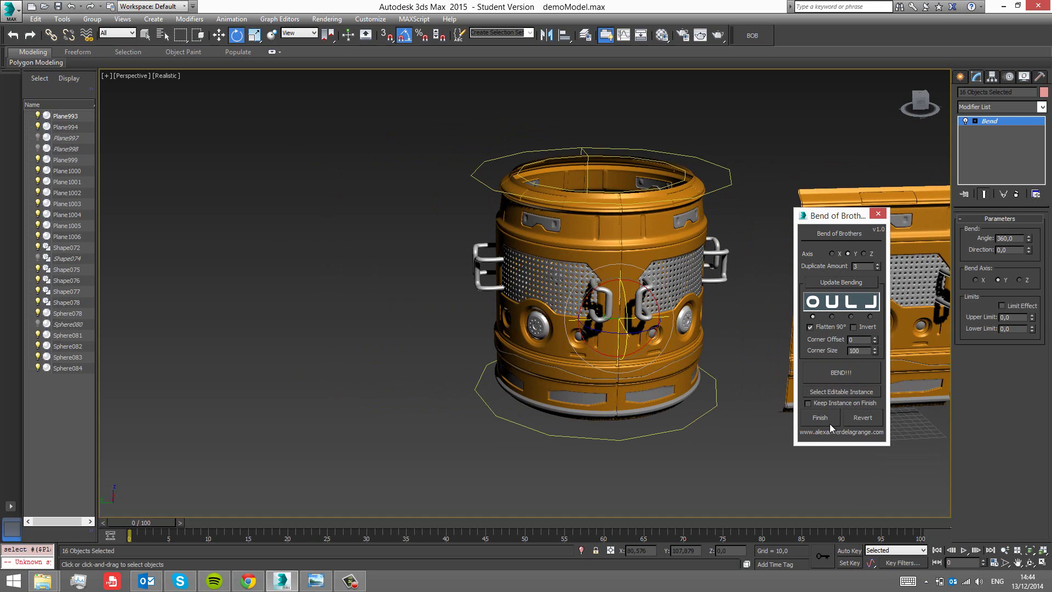
left_click(811, 420)
middle_click_drag(732, 379, 655, 343)
mouse_move(769, 310)
middle_mouse_down()
mouse_move(637, 311)
mouse_move(783, 383)
middle_mouse_up()
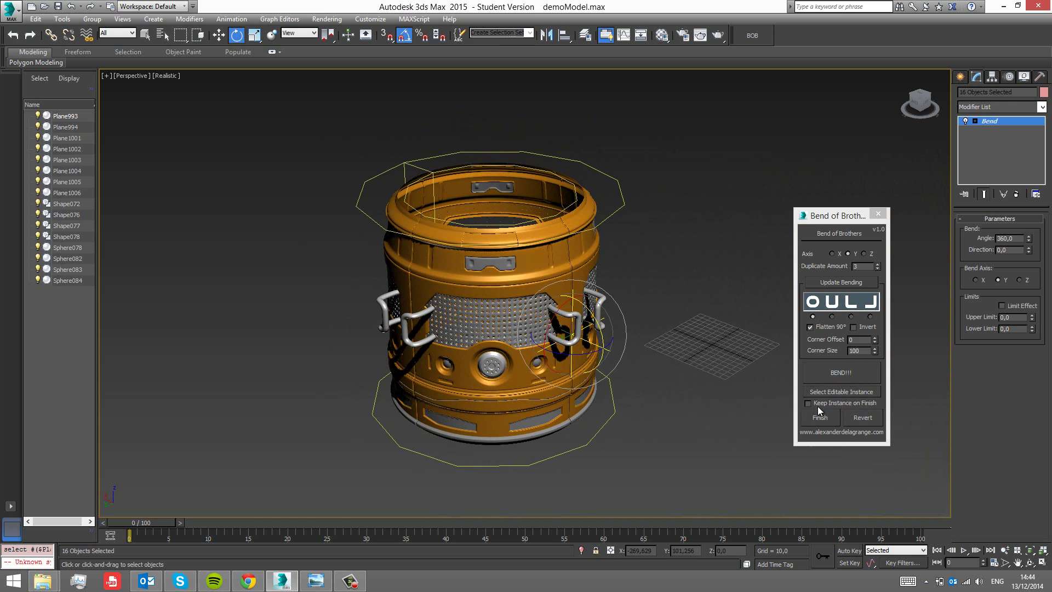
- Rotate the Bend gizmo of the finished cylinder to taper it into a cone shape
middle_click_drag(650, 325, 742, 356)
scroll(674, 332, "up", 2)
scroll(692, 332, "up", 5)
mouse_move(634, 344)
left_mouse_down()
mouse_move(612, 335)
mouse_move(644, 368)
mouse_move(613, 328)
mouse_move(619, 344)
left_mouse_up()
key("ctrl+z")
middle_click_drag(619, 344, 633, 321, "alt")
- Move the Bend gizmo and rotate it further to flatten the cone into a wheel-shaped disc
key("w")
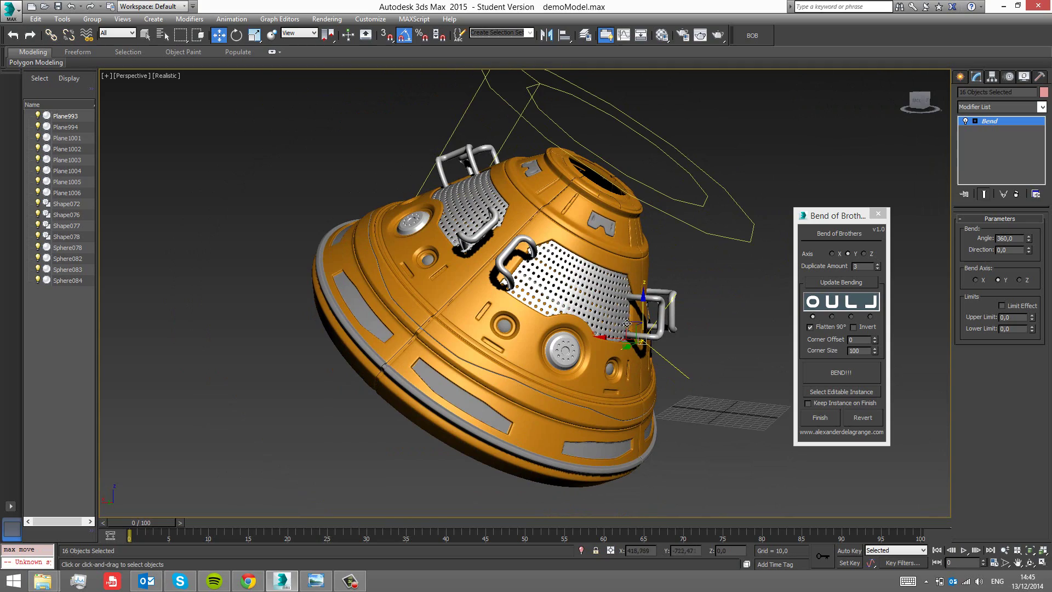
left_click_drag(670, 366, 522, 268)
middle_click_drag(522, 268, 558, 323)
scroll(558, 323, "down", 2)
middle_click_drag(629, 334, 595, 358, "alt")
key("e")
left_click_drag(584, 342, 606, 391)
middle_click_drag(596, 377, 569, 297, "alt")
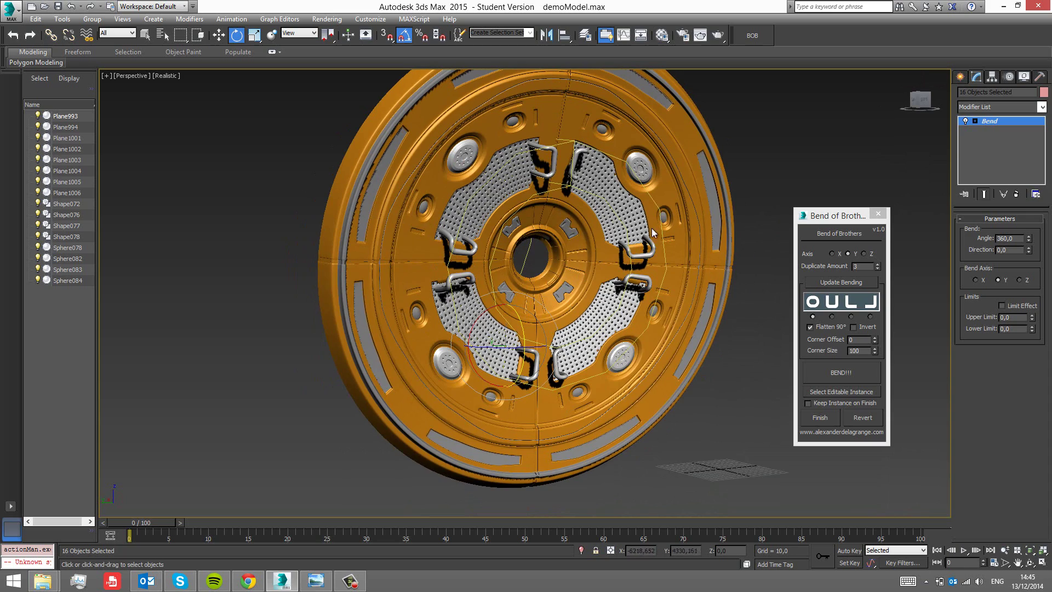
middle_click_drag(649, 235, 696, 221, "alt")
left_click_drag(817, 216, 817, 214)
middle_click_drag(643, 186, 577, 222)
scroll(563, 291, "down", 3)
middle_click_drag(563, 292, 588, 339, "alt")
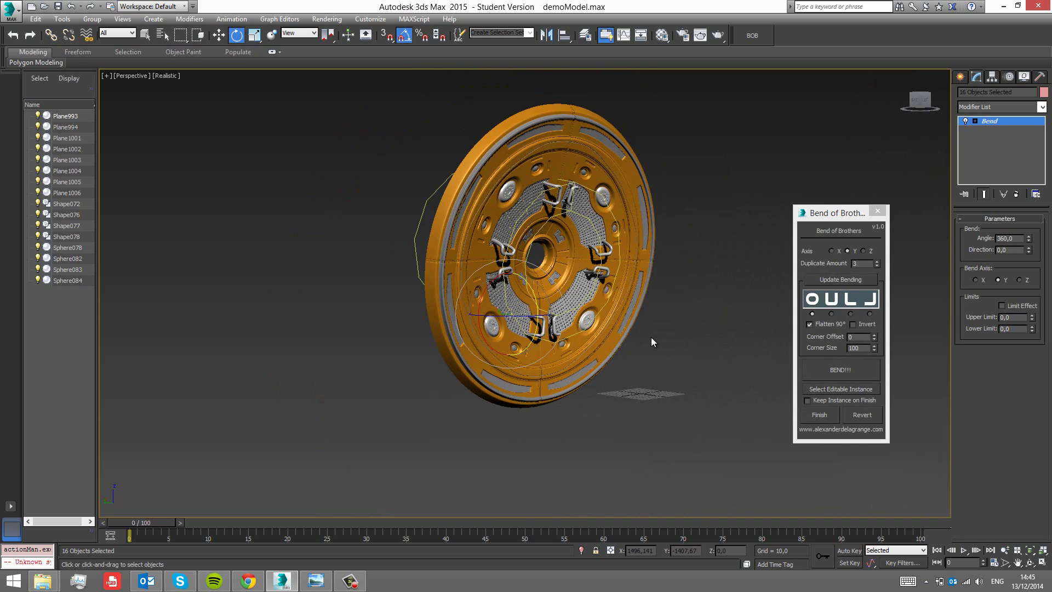